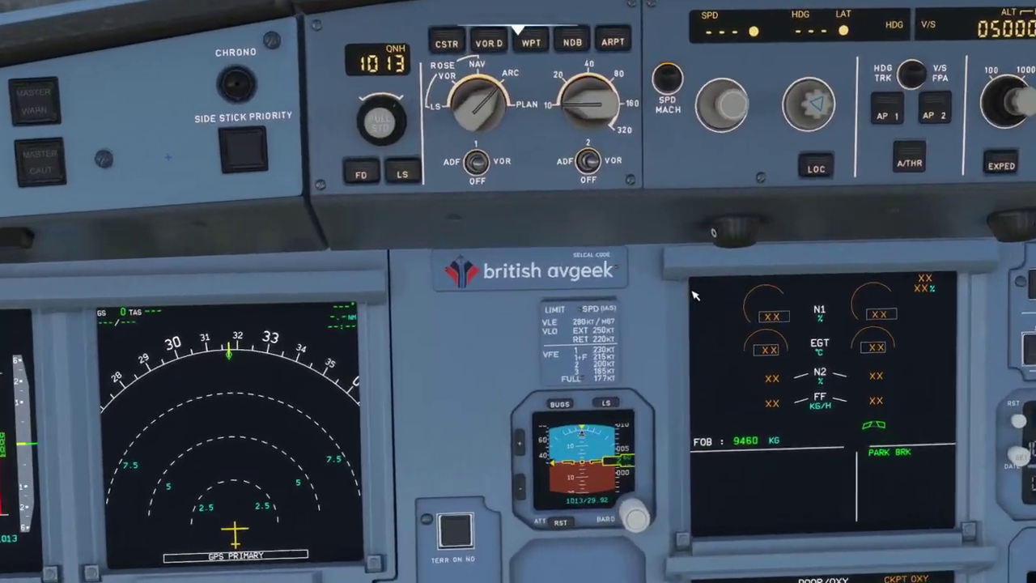
Zoom out from the SELCAL placard close-up to show the full A320 cockpit main panel
scroll(712, 363, down, 5)
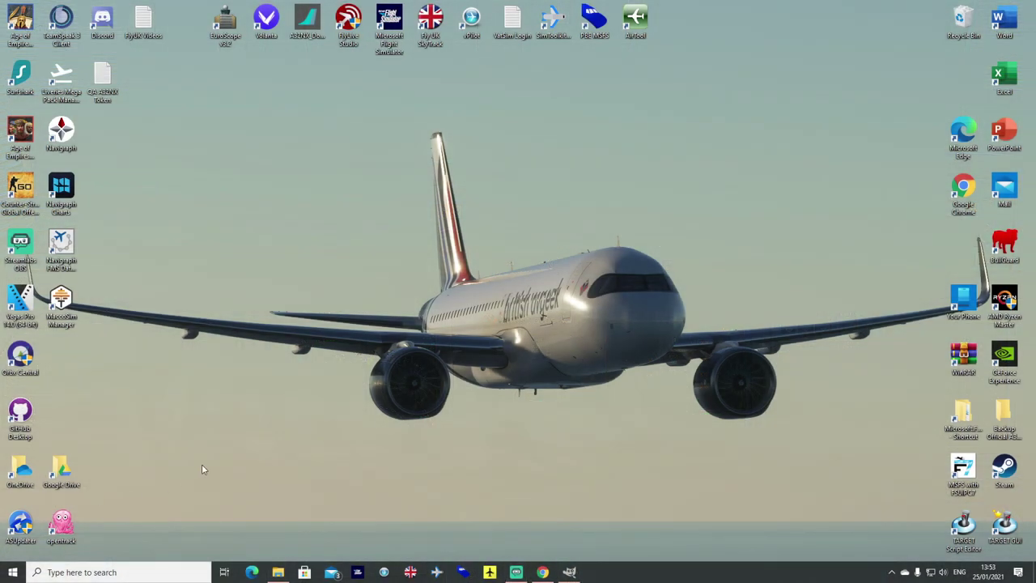
Start GIMP with an empty window, with Explorer showing the Microsoft.FlightSimulator package subfolders
drag(332, 381, 659, 137)
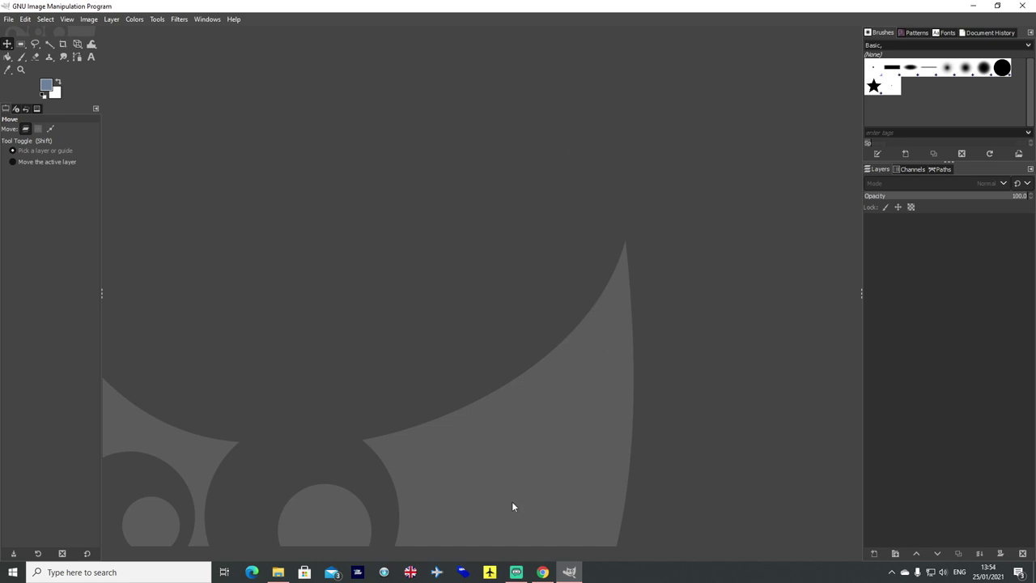
mouse_move(571, 576)
In Explorer, go through LocalCache and Packages into the Community add-ons folder
click(278, 572)
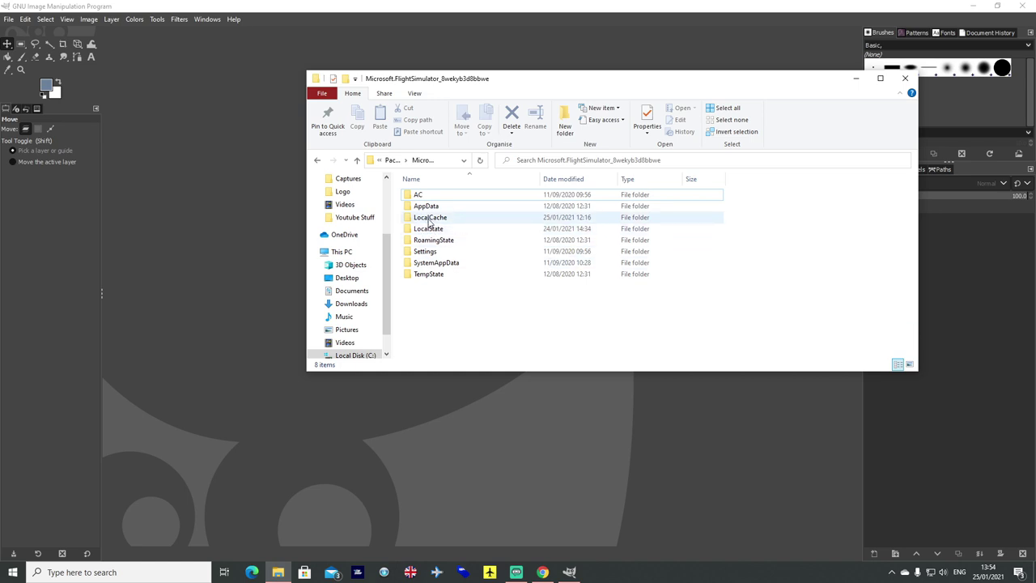
double_click(429, 218)
double_click(433, 217)
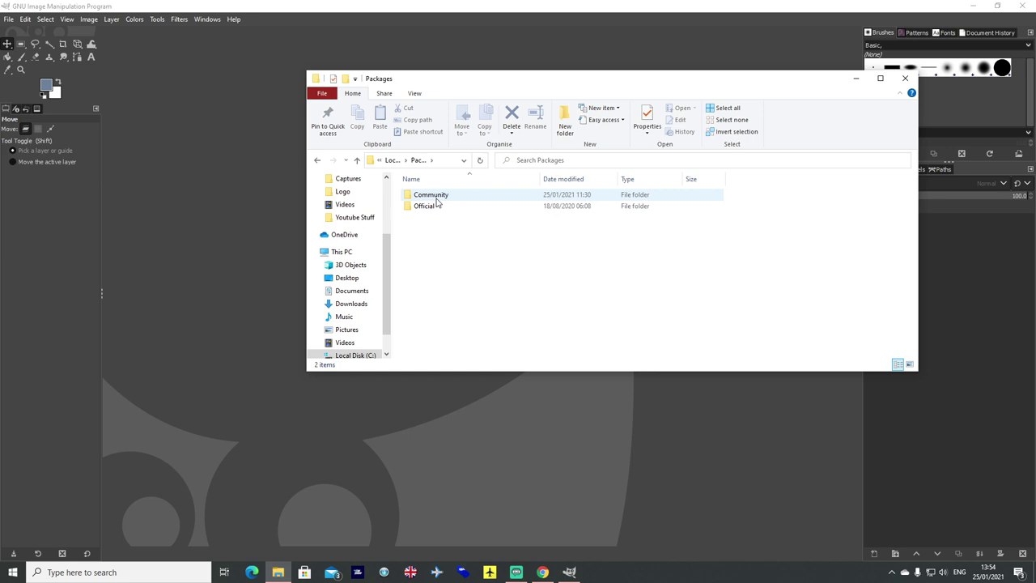
double_click(434, 199)
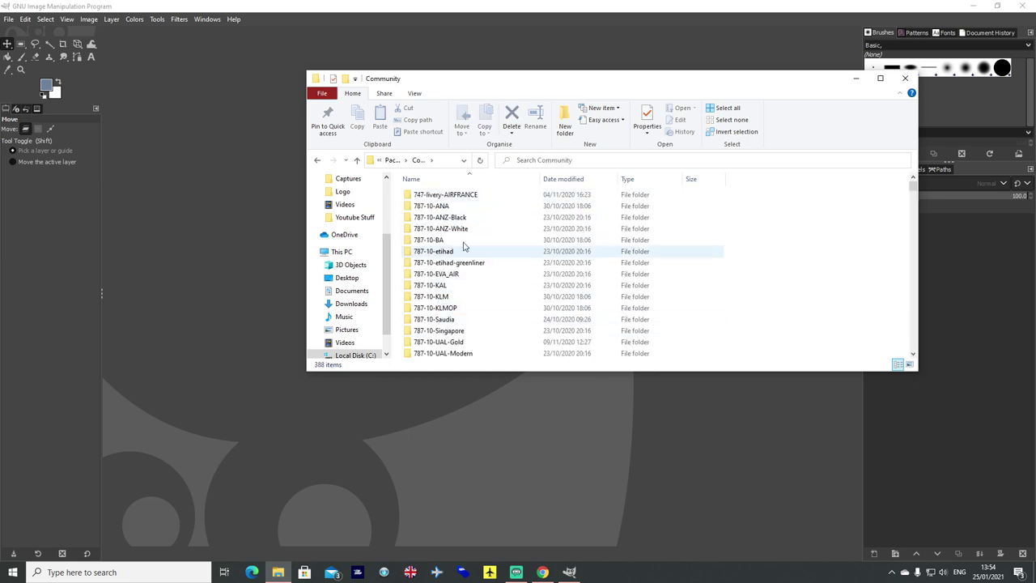
Open the A32NX package folder and then its CUSTOMIZE folder
scroll(456, 297, down, 3)
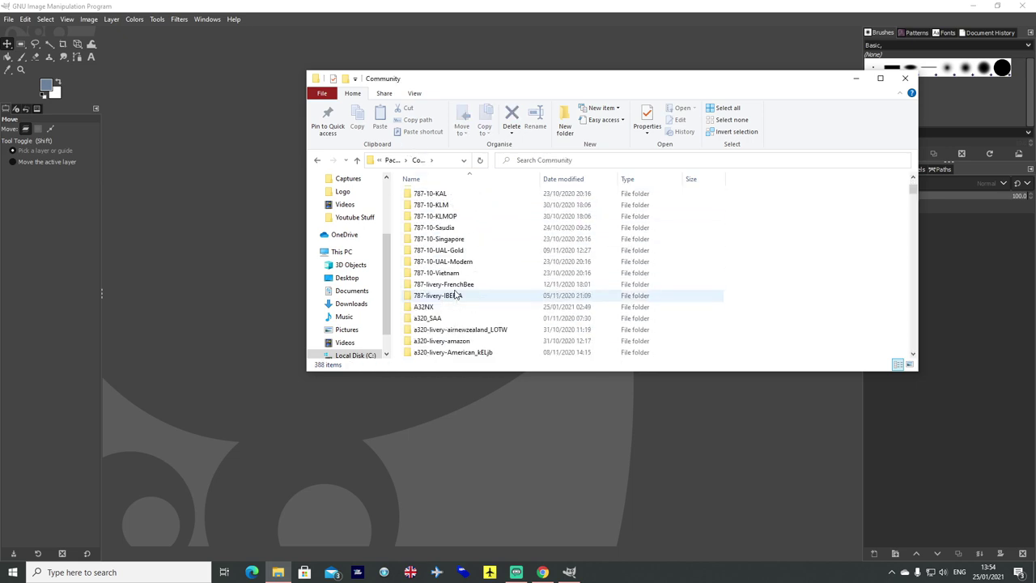
scroll(455, 296, down, 1)
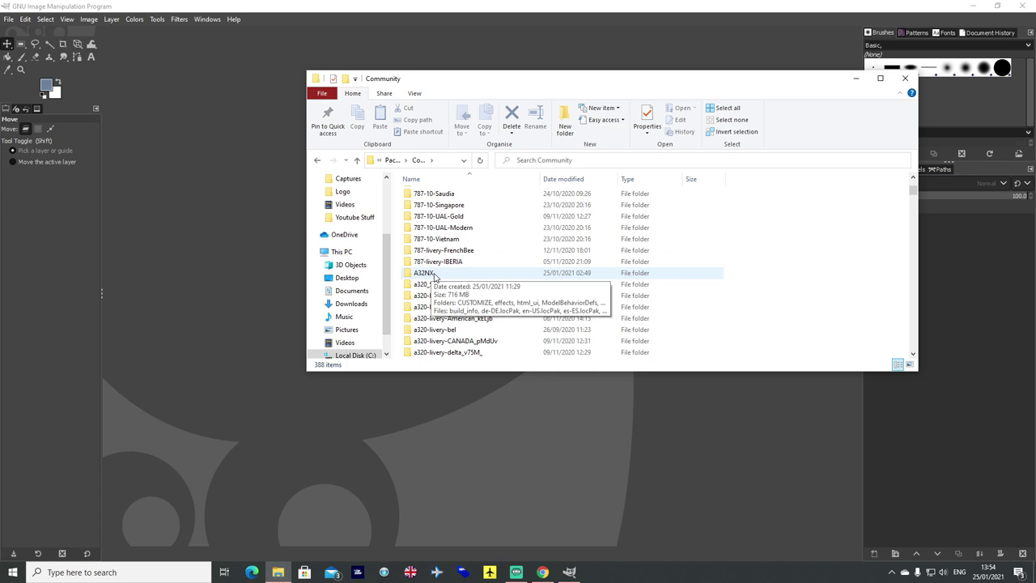
click(436, 278)
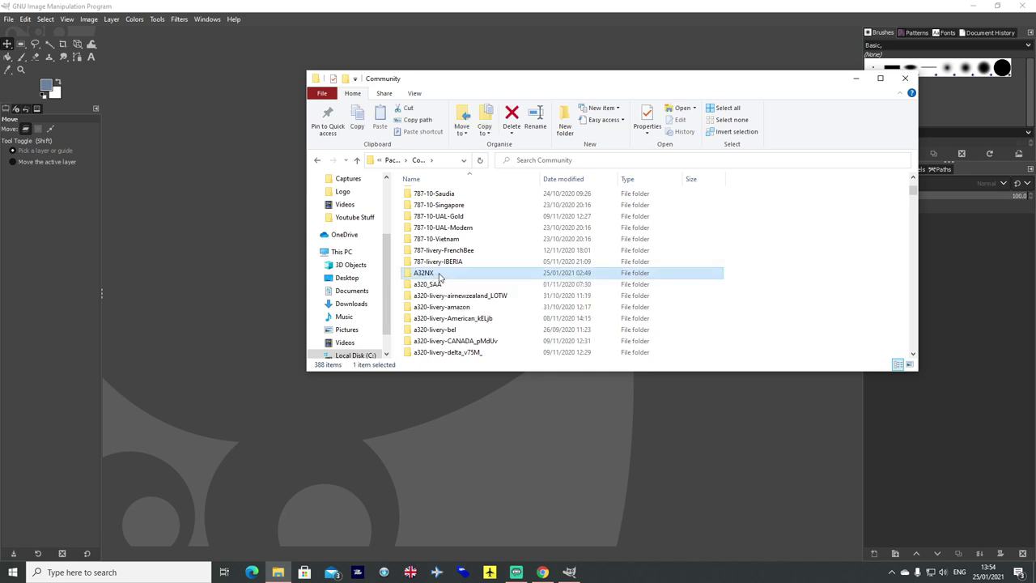
double_click(441, 277)
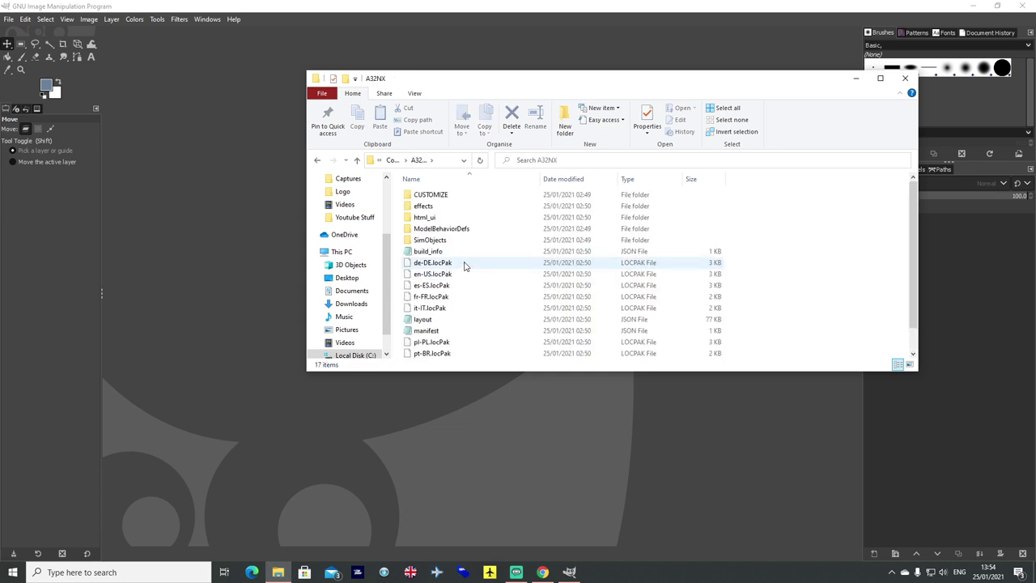
click(453, 200)
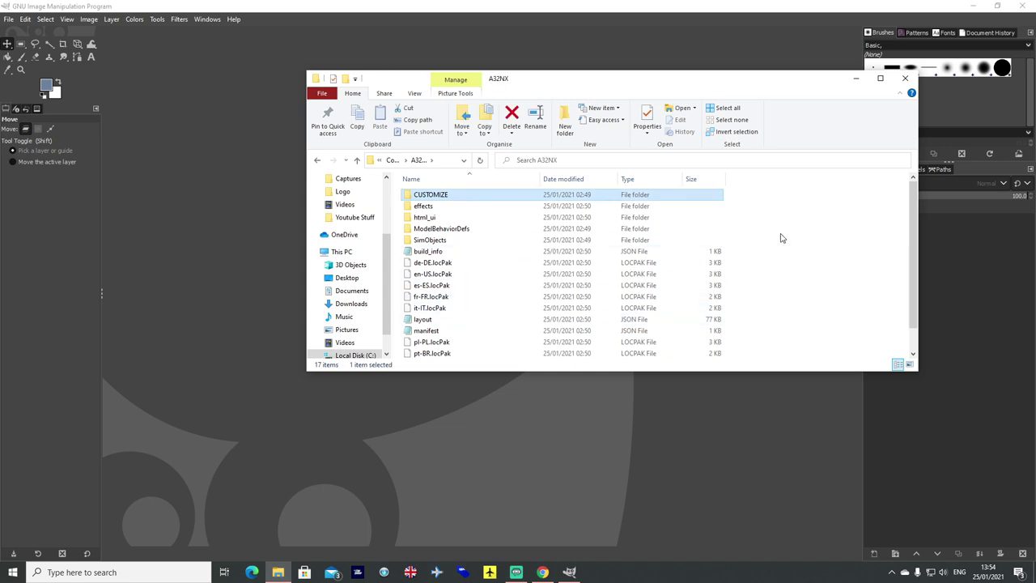
double_click(502, 195)
double_click(486, 209)
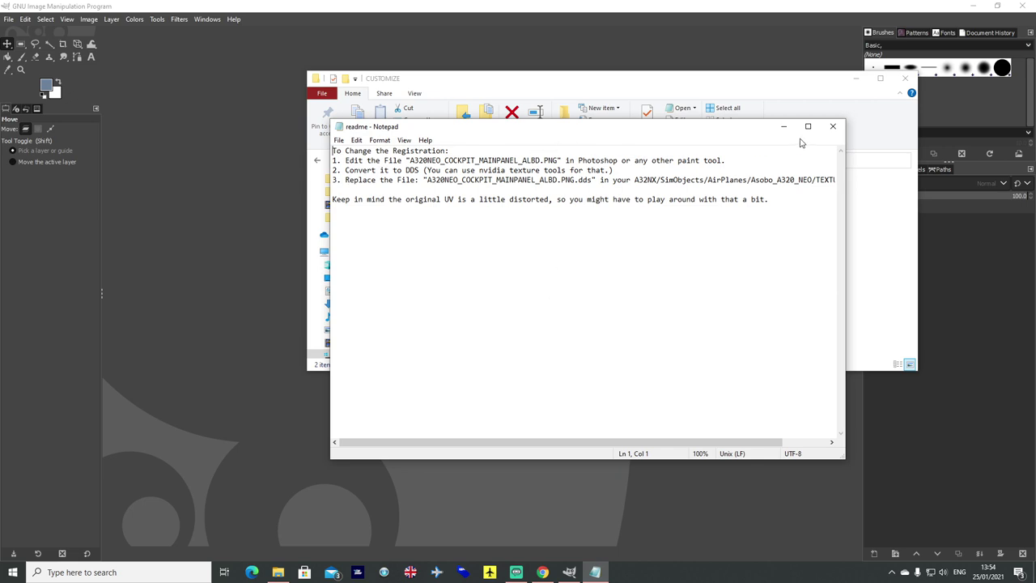
drag(344, 154, 654, 187)
click(654, 188)
drag(344, 171, 324, 177)
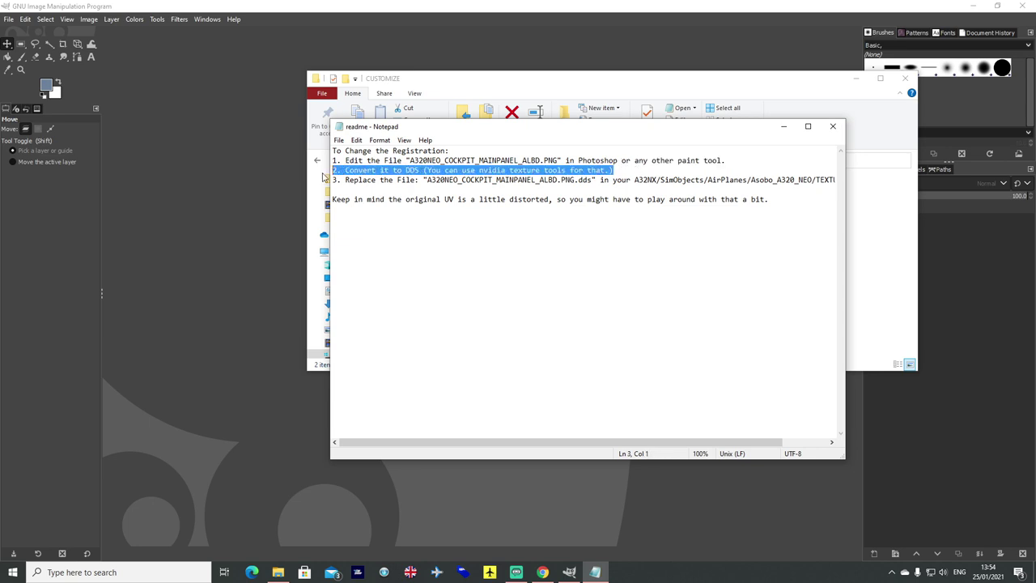
drag(625, 171, 330, 173)
click(612, 168)
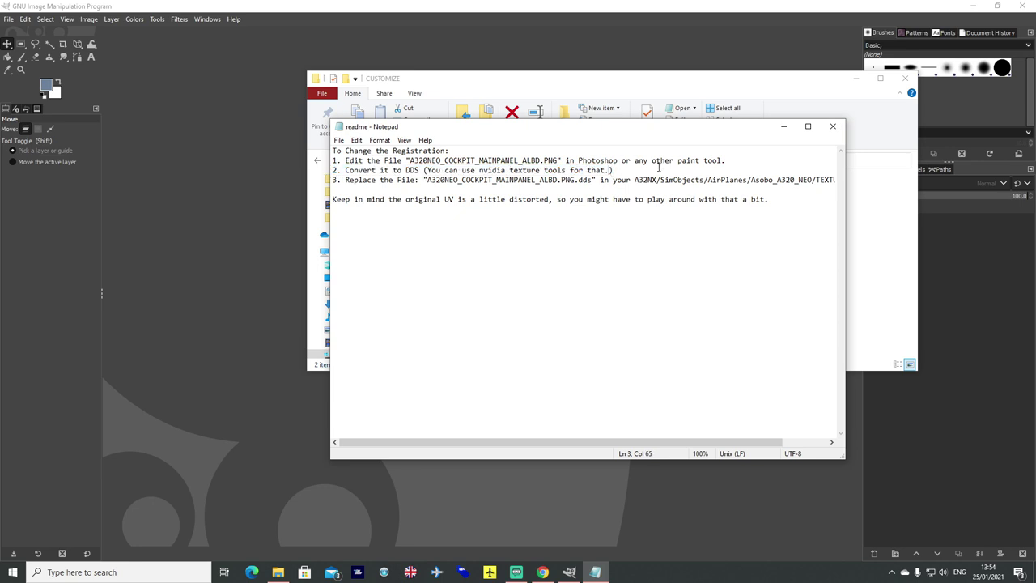
key(End)
drag(619, 171, 332, 171)
click(637, 172)
drag(770, 200, 317, 204)
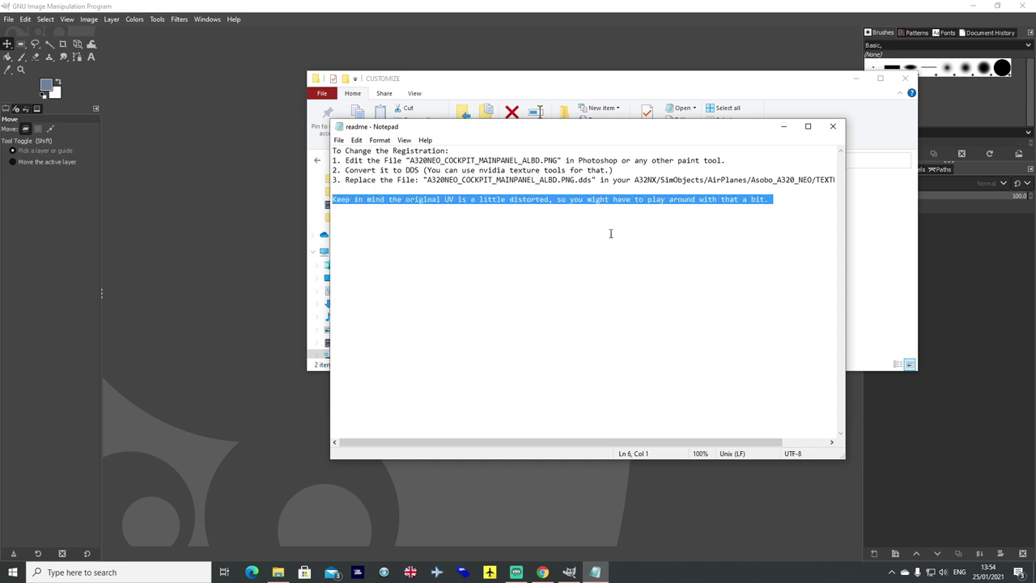
click(783, 201)
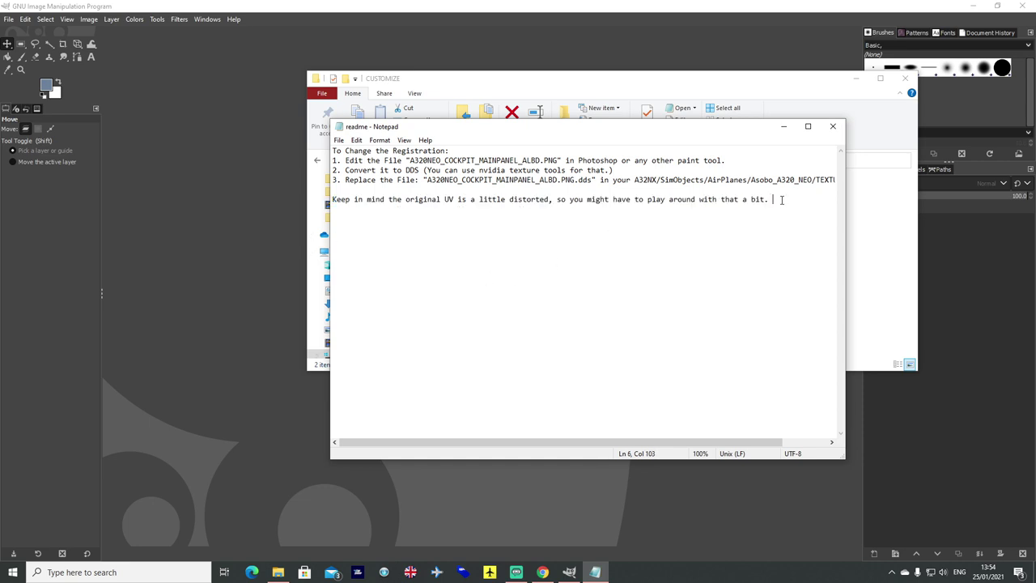
Close the readme, load A320NEO_COCKPIT_MAINPANEL_ALBD into GIMP, and zoom to the SELCAL CODE plate
click(832, 126)
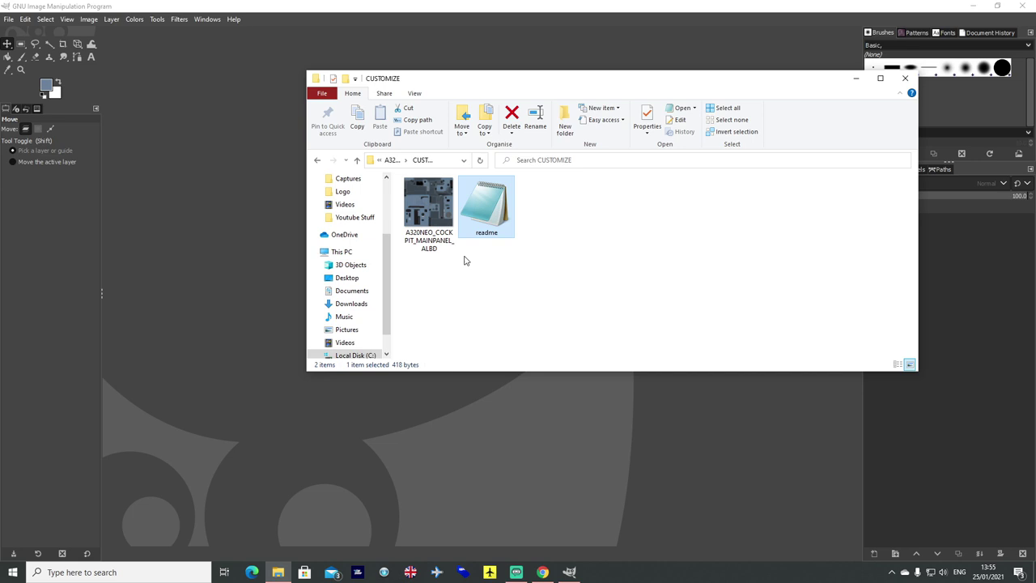
click(433, 218)
drag(581, 88, 730, 152)
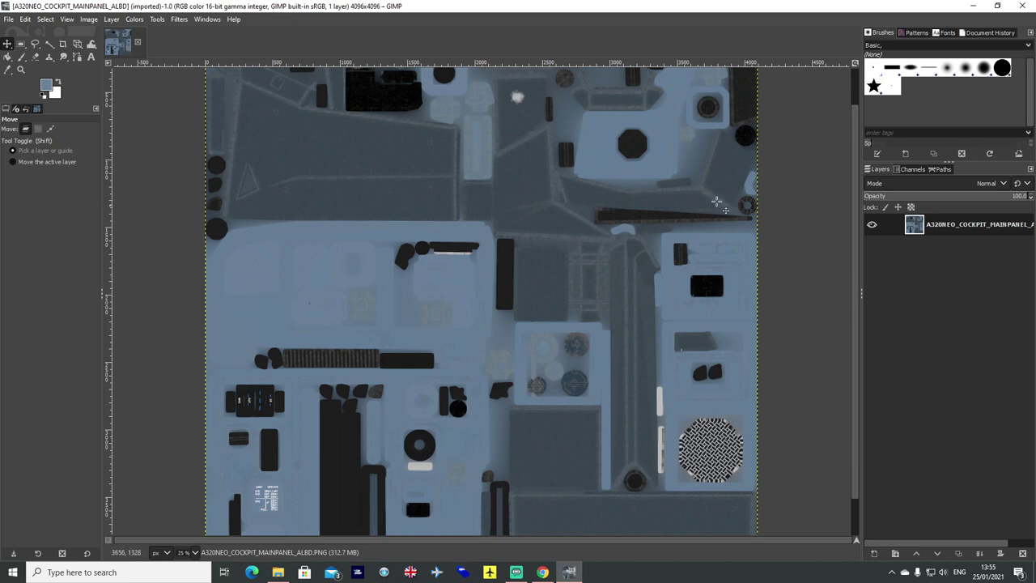
drag(856, 202, 861, 247)
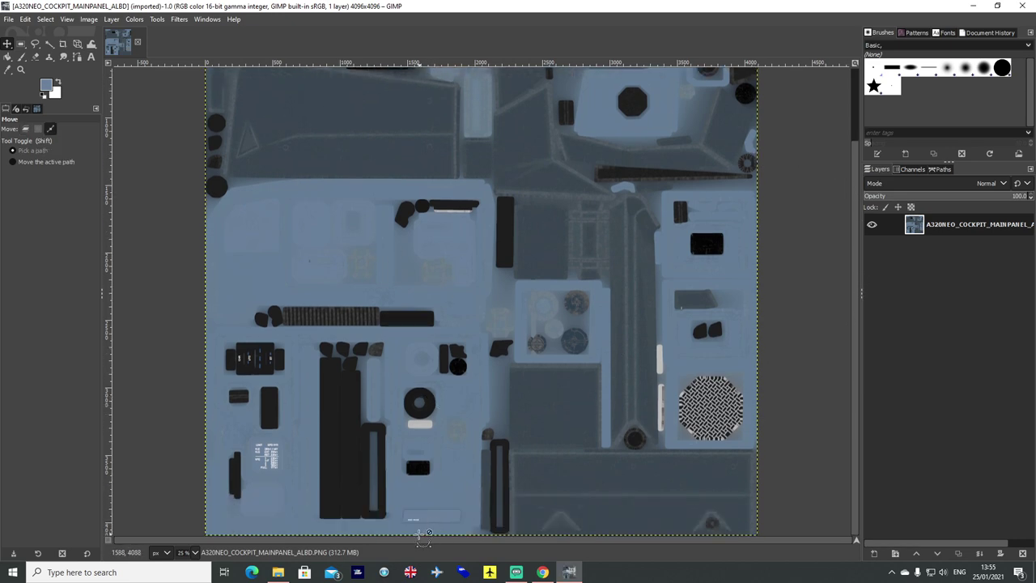
scroll(443, 532, up, 7)
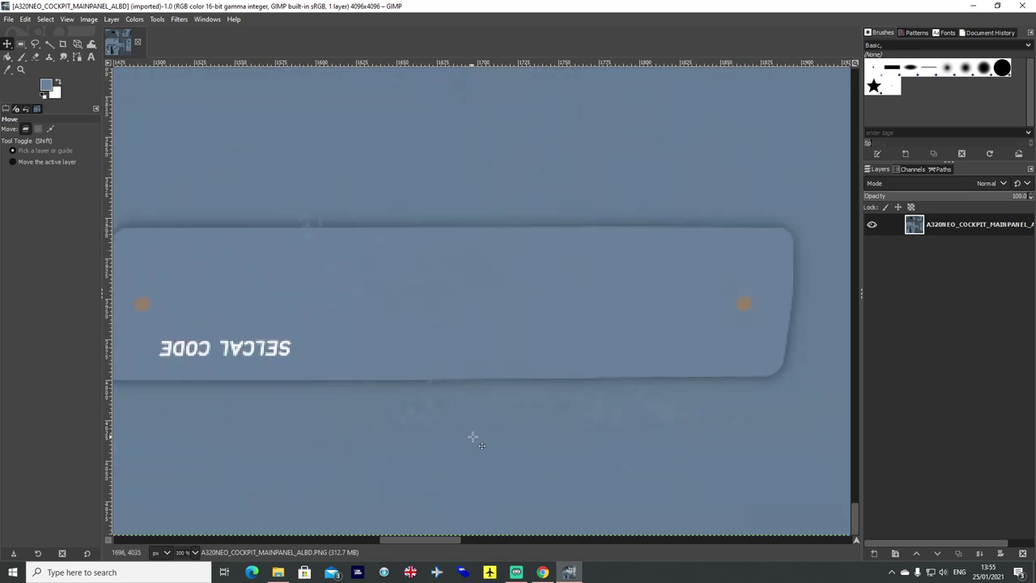
scroll(470, 420, down, 1)
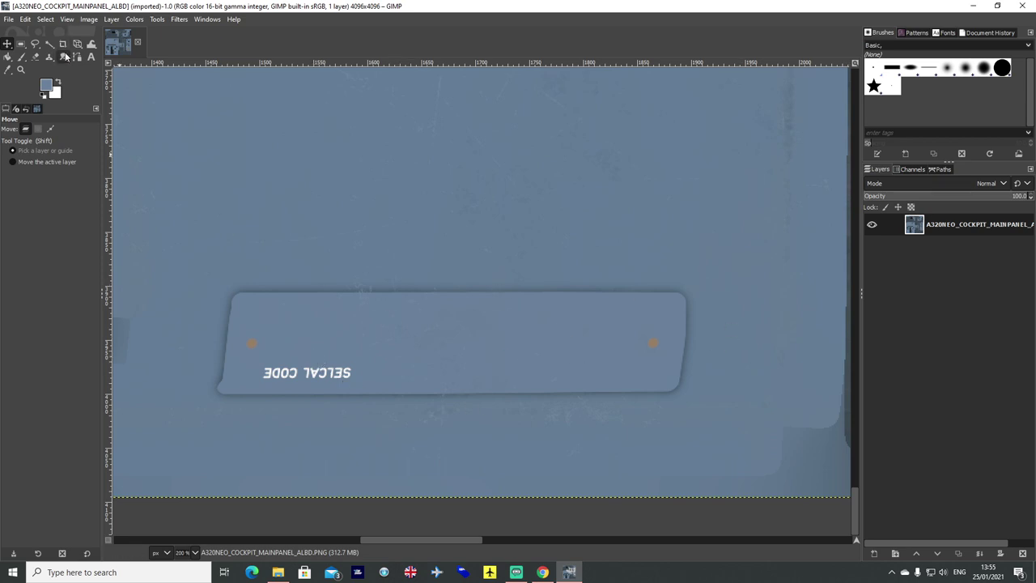
Start a text box over the SELCAL plate, then discard it
click(92, 58)
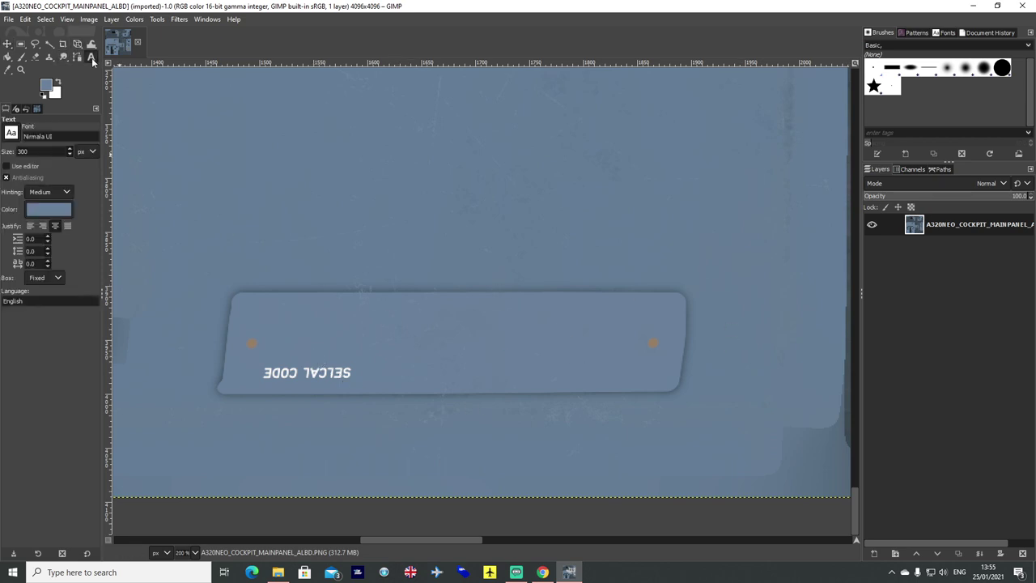
drag(237, 291, 684, 382)
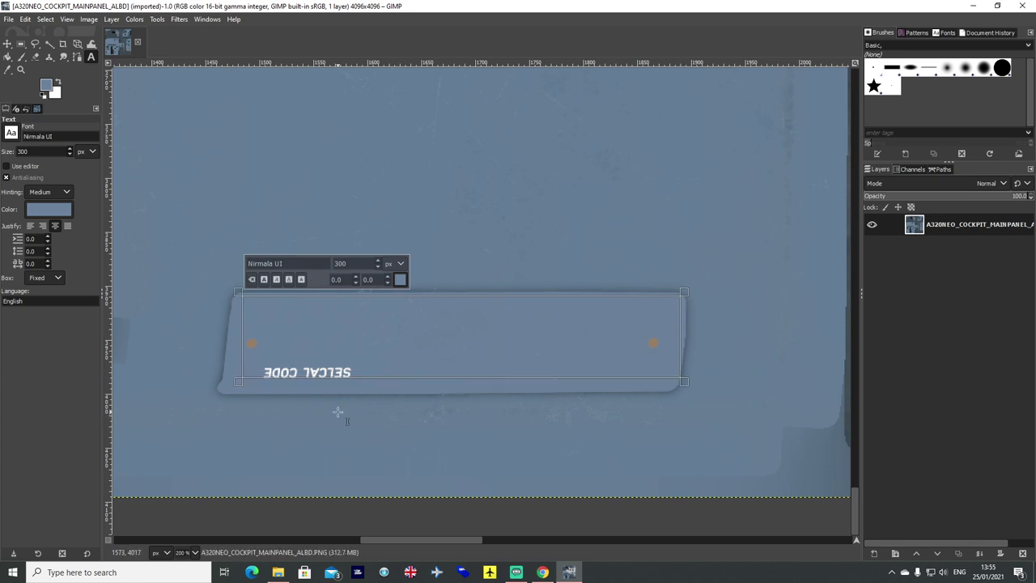
click(211, 125)
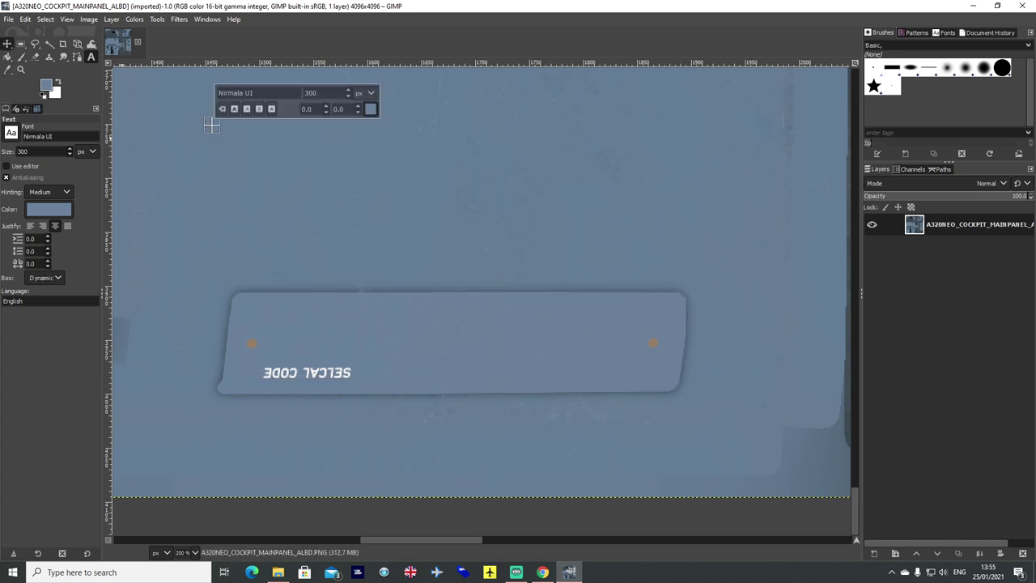
key(Escape)
Add logo-text-WHITE.png as a new layer using Open as Layers
click(16, 23)
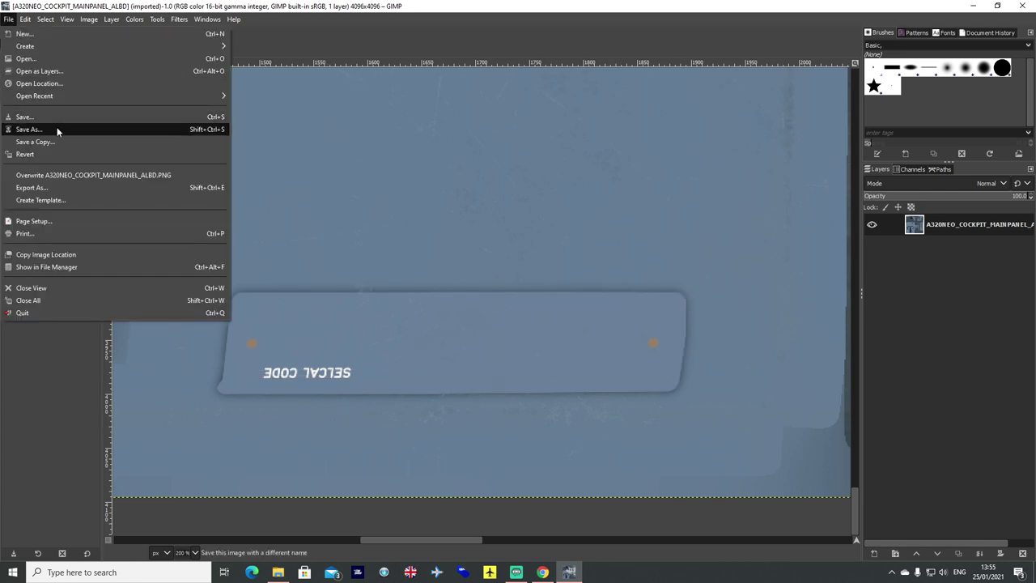
mouse_move(30, 23)
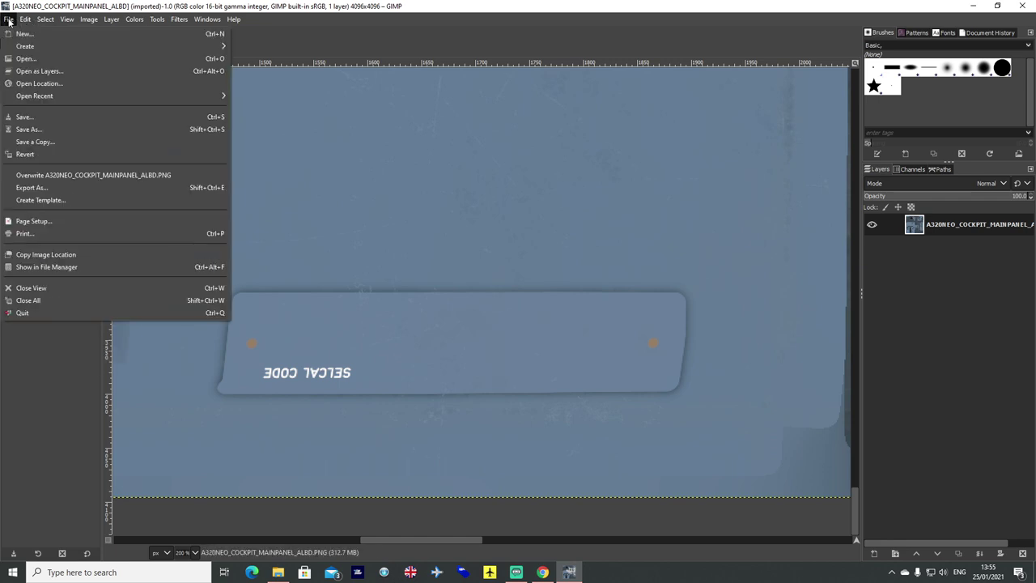
click(46, 74)
click(151, 119)
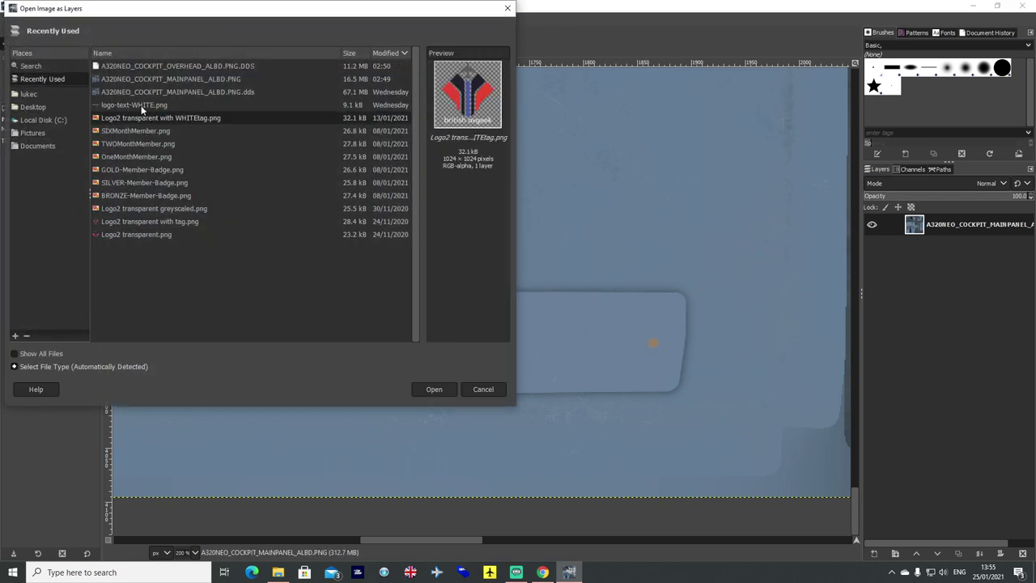
click(142, 107)
click(435, 389)
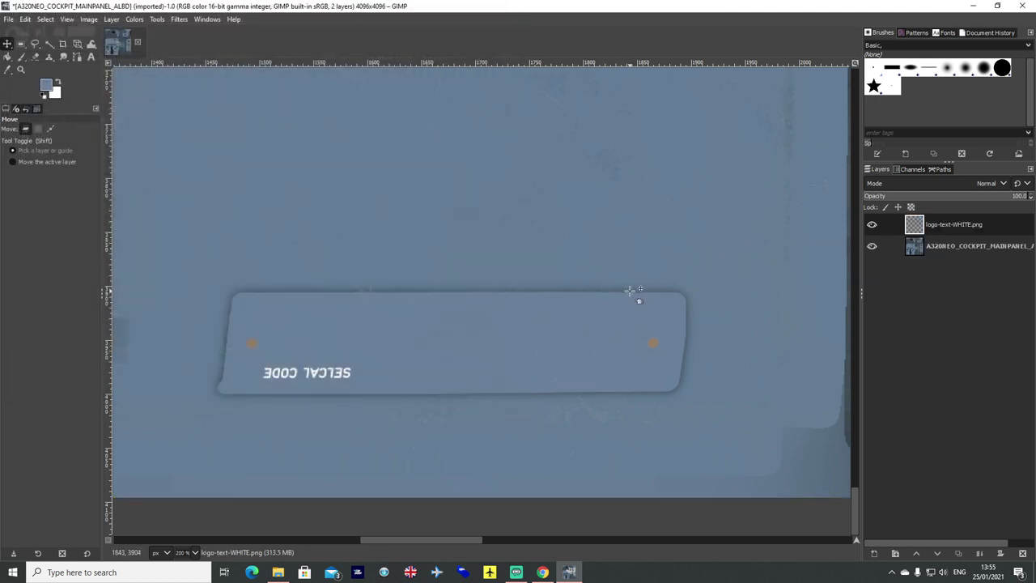
Drag the british avgeek logo layer down so it covers the mirrored SELCAL CODE plate
scroll(574, 259, down, 4)
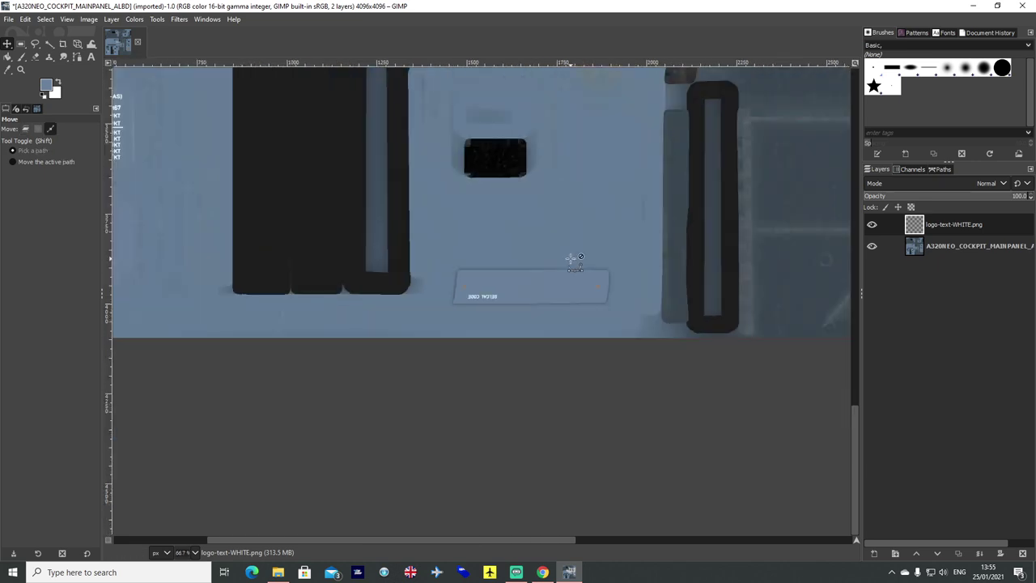
scroll(574, 275, up, 4)
scroll(620, 189, down, 1)
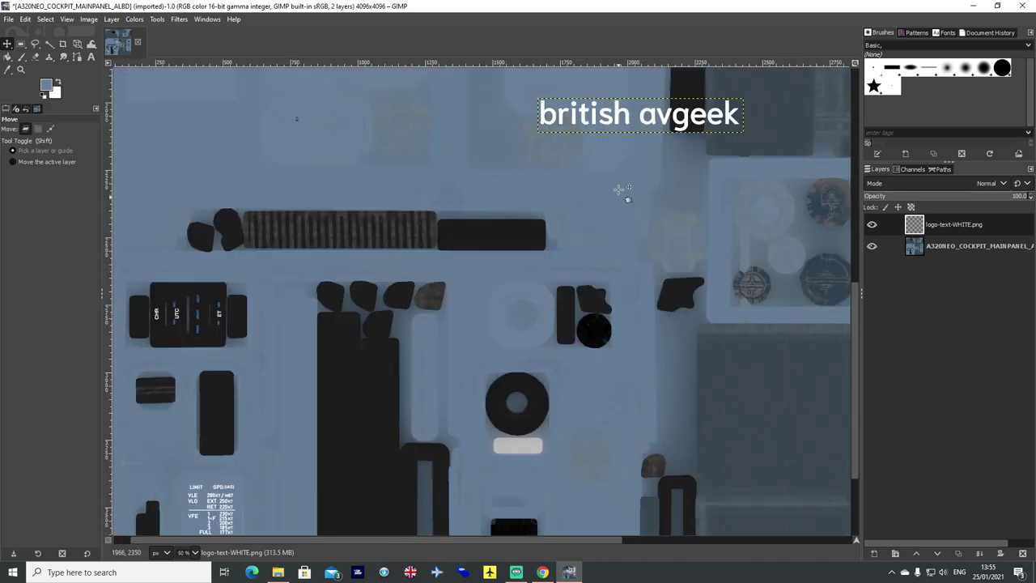
drag(624, 118, 523, 481)
scroll(522, 481, down, 1)
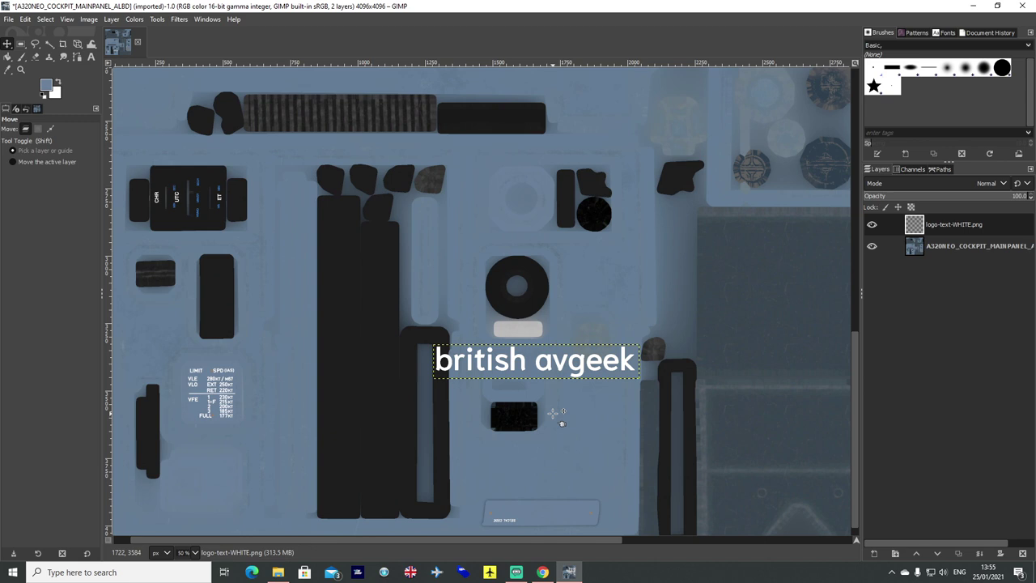
drag(530, 346, 534, 475)
scroll(546, 485, up, 2)
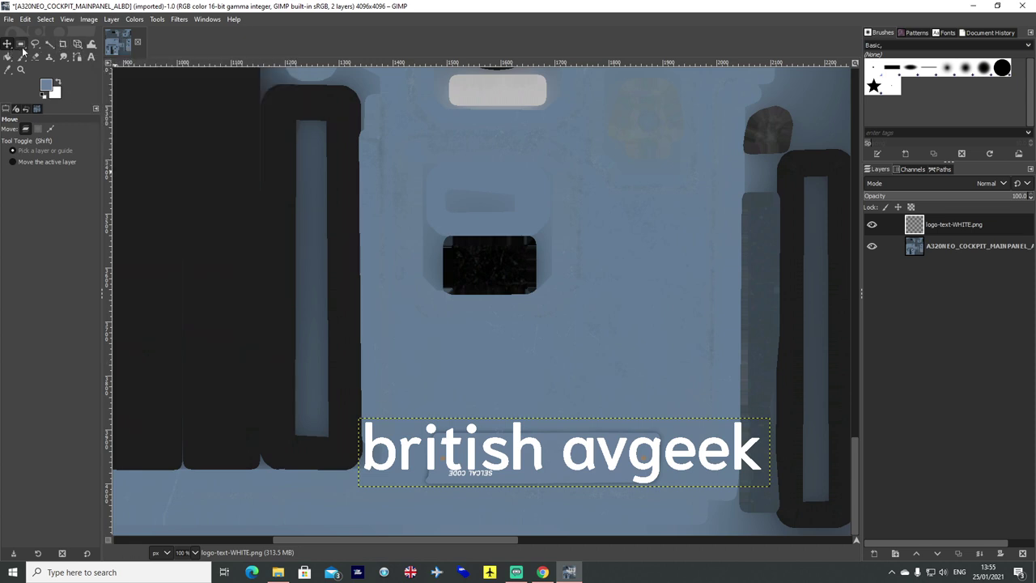
right_click(77, 46)
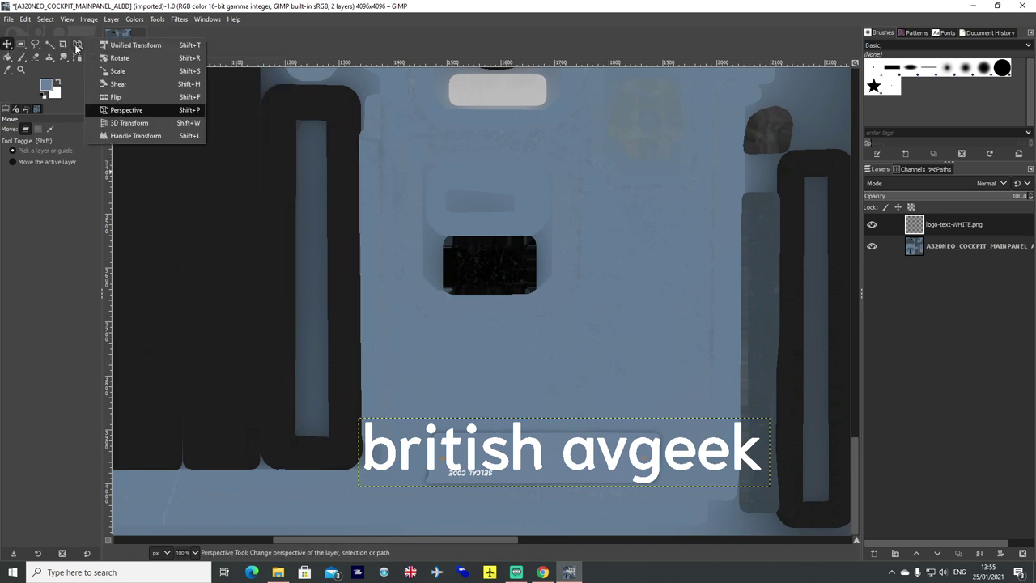
Shrink the british avgeek text, reposition it on the plate, and scale it to 236×40 px
click(123, 72)
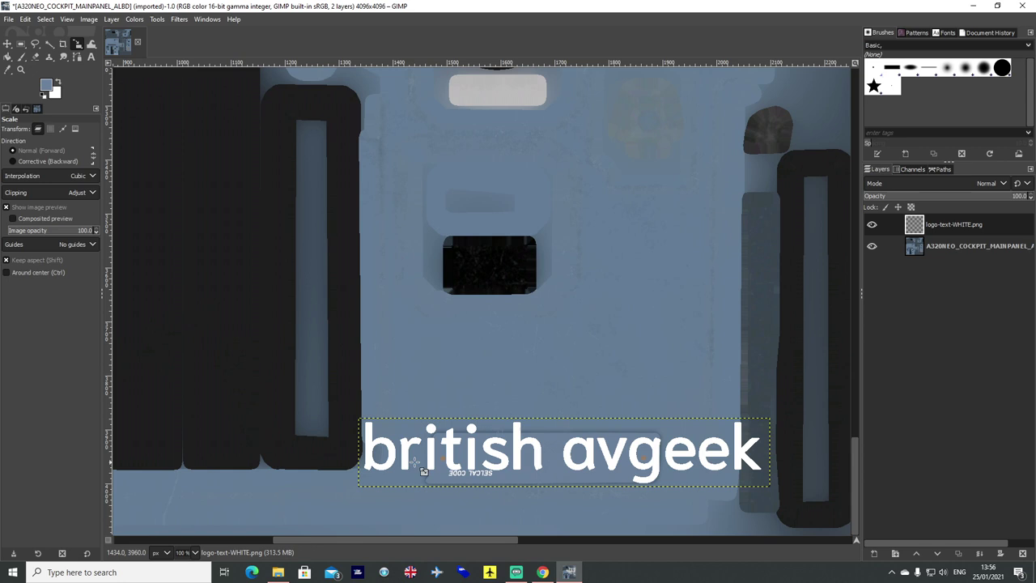
click(467, 447)
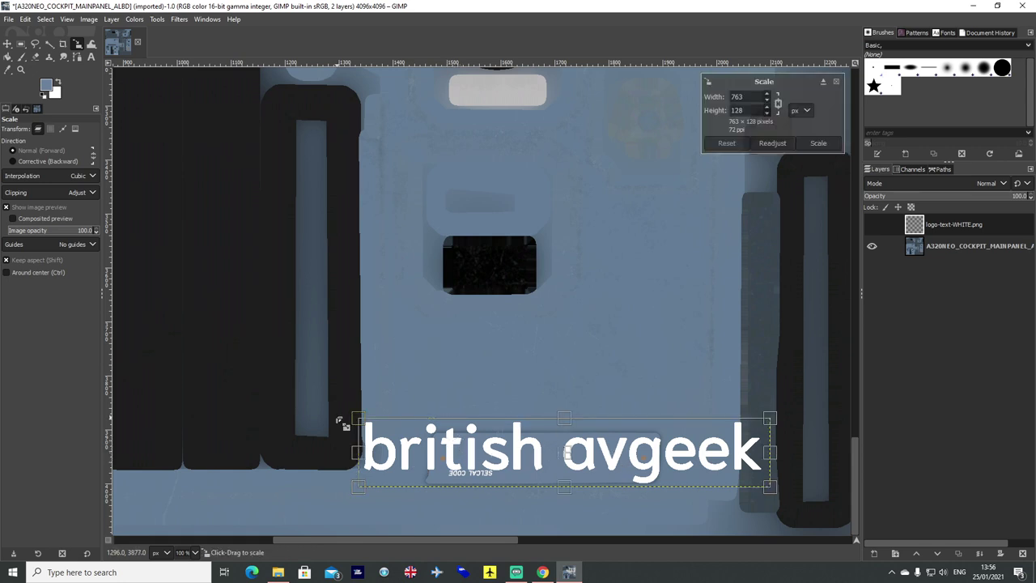
drag(361, 417, 678, 477)
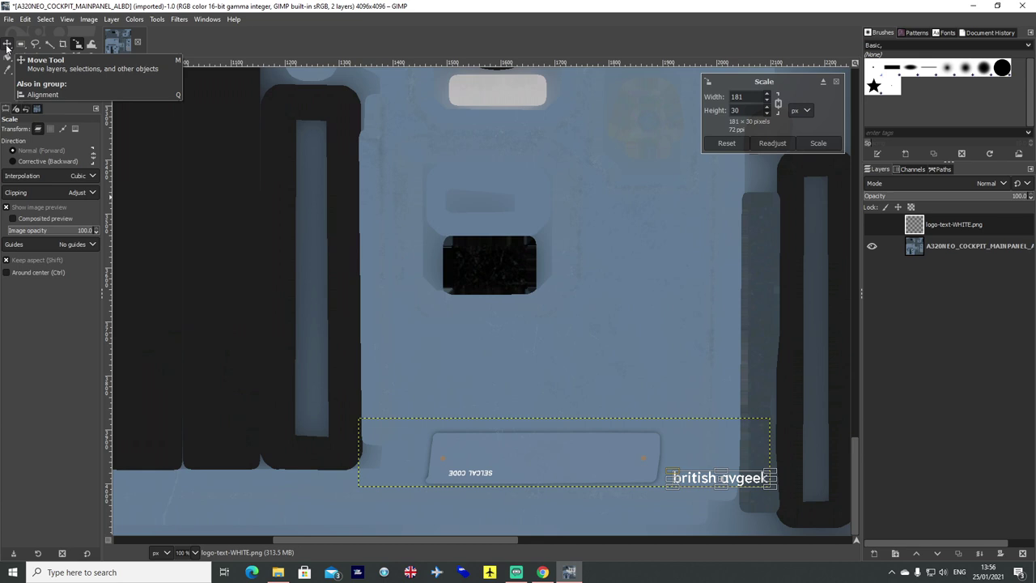
key(m)
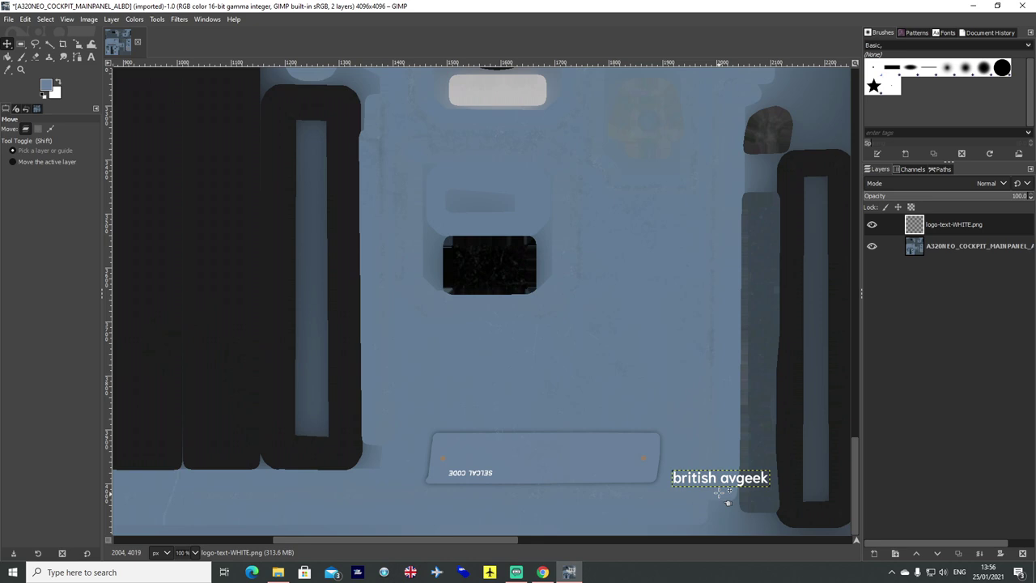
drag(718, 492, 508, 457)
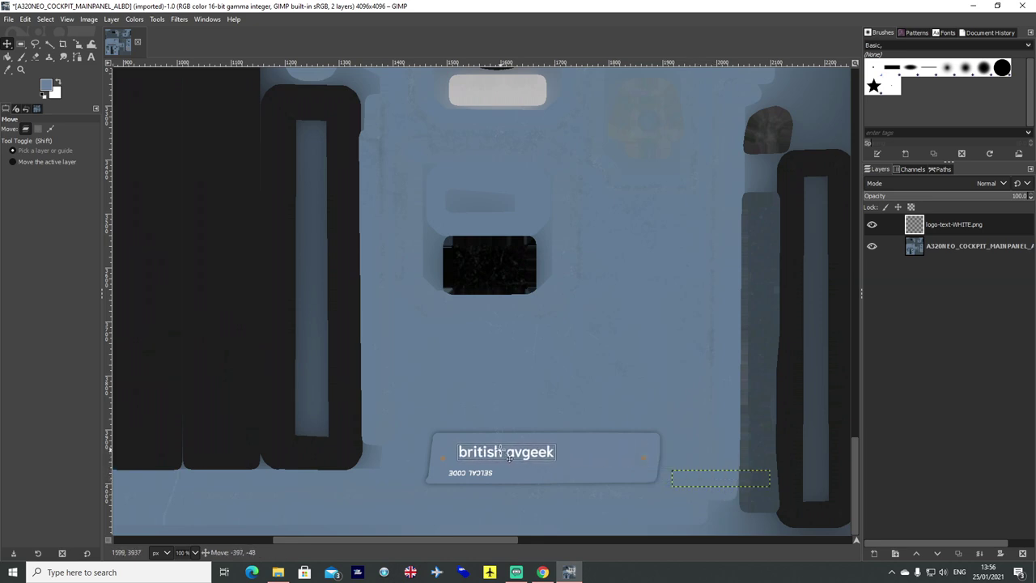
key(shift+s)
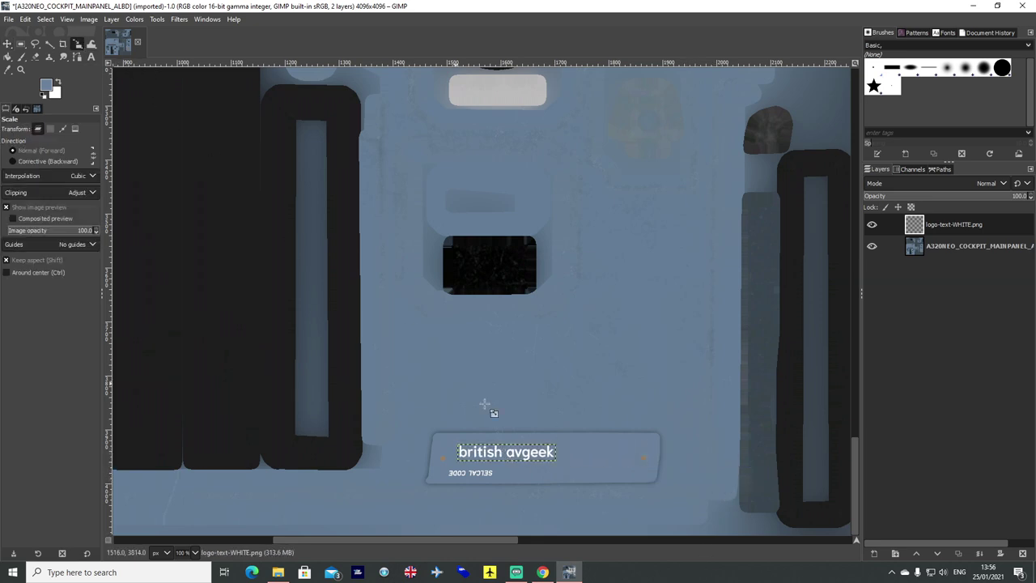
click(543, 473)
drag(555, 451, 591, 437)
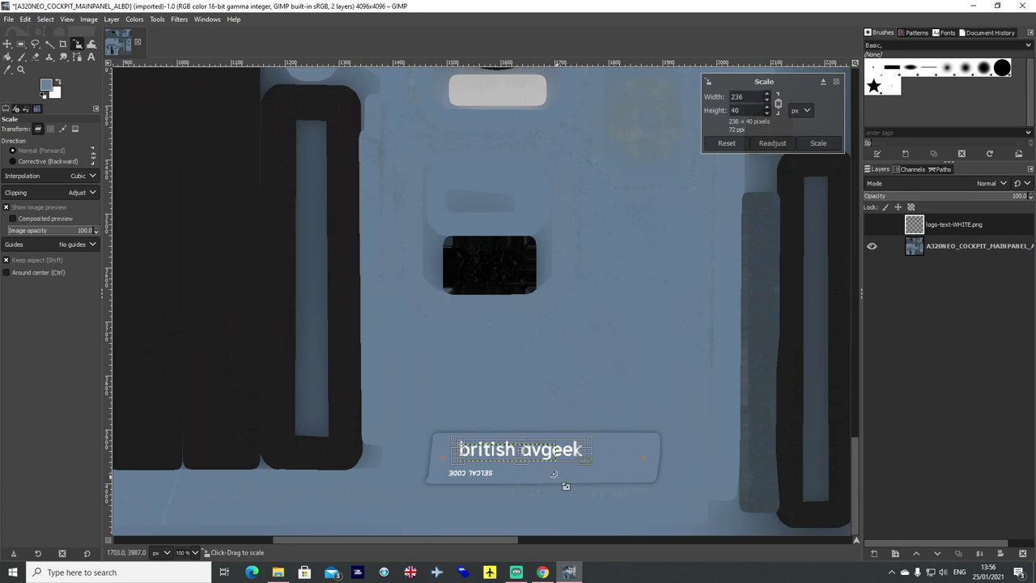
click(7, 43)
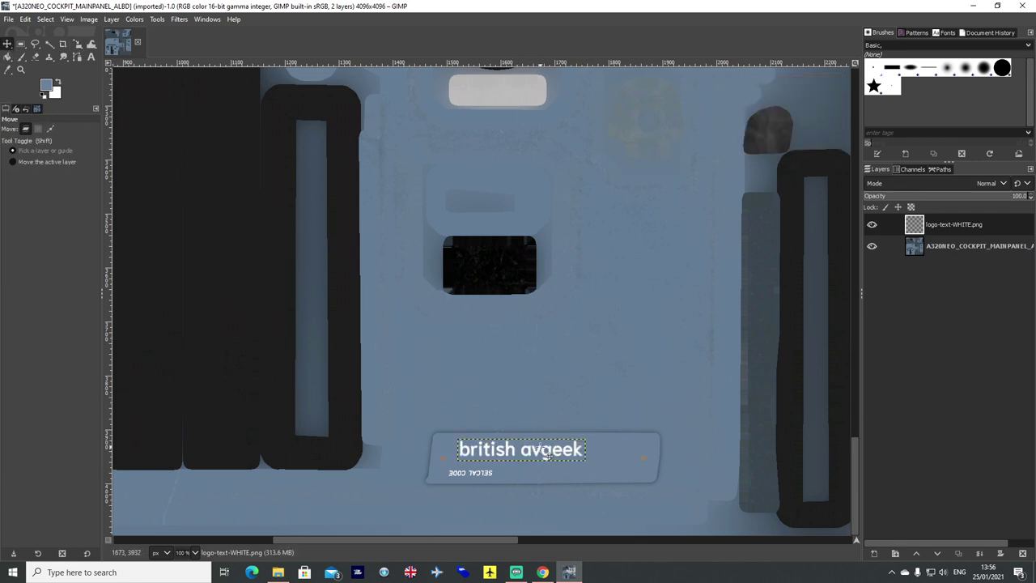
Flip the british avgeek text vertically and horizontally so it reads upside down
click(78, 46)
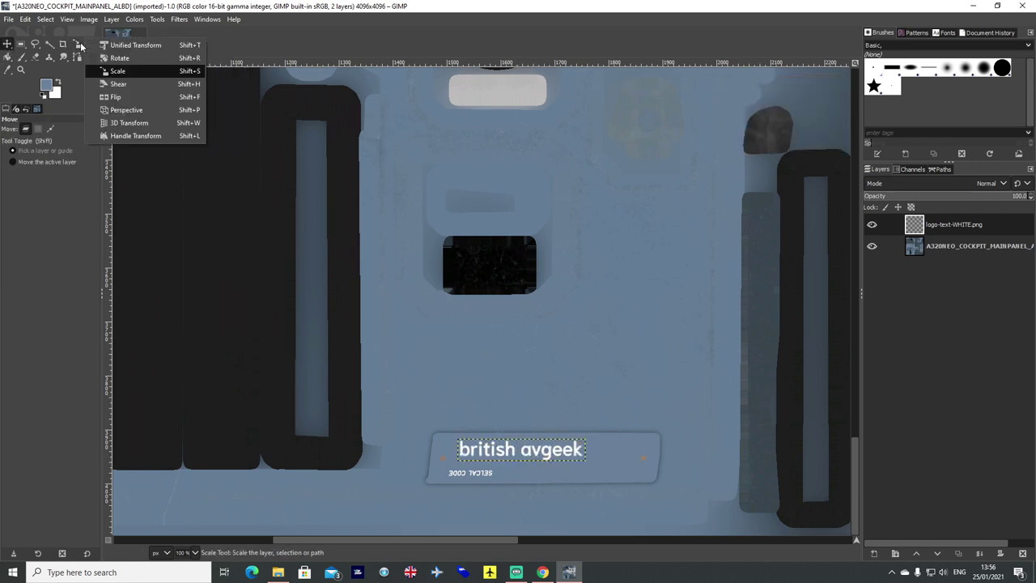
click(130, 99)
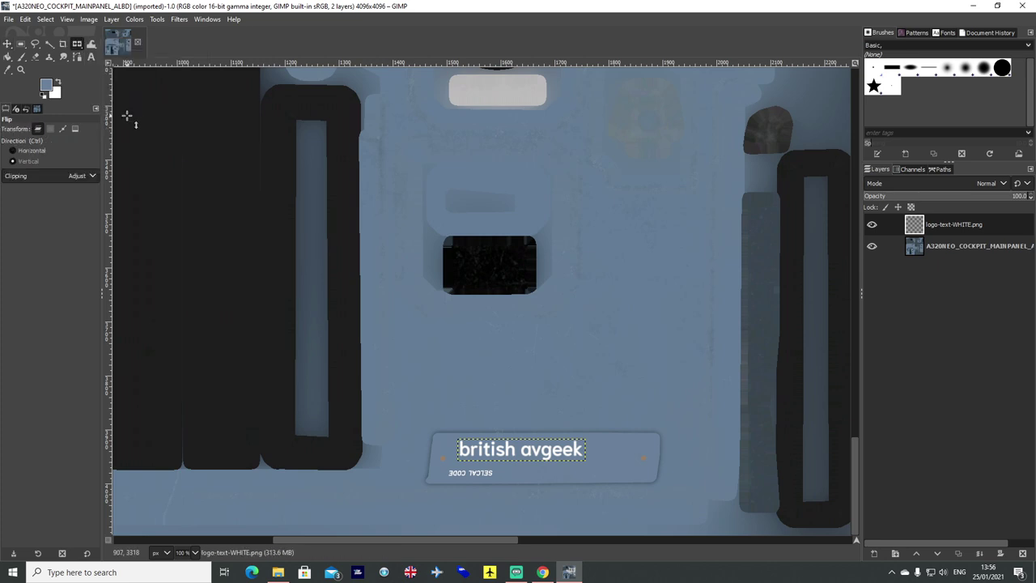
click(515, 453)
click(12, 150)
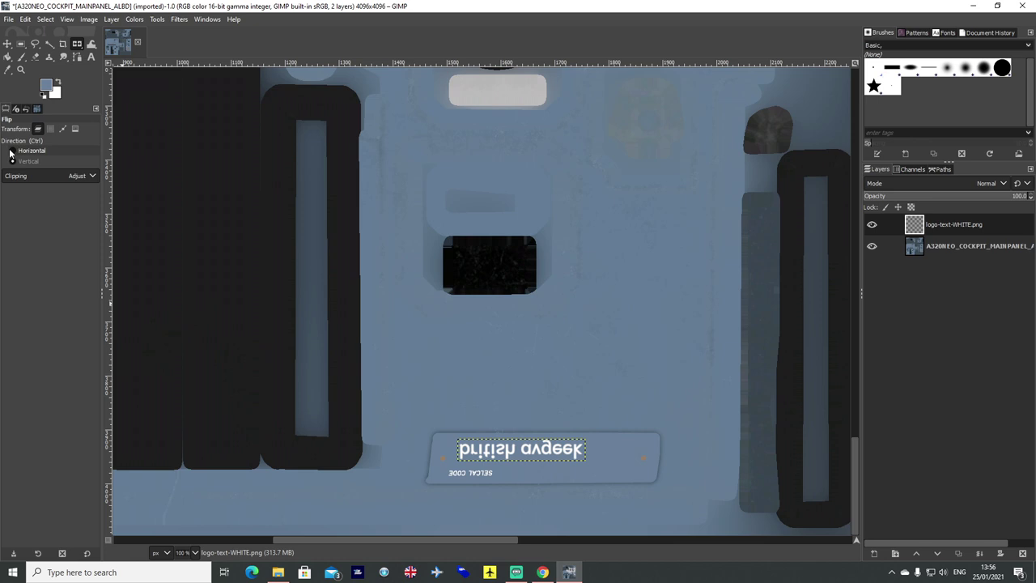
click(515, 453)
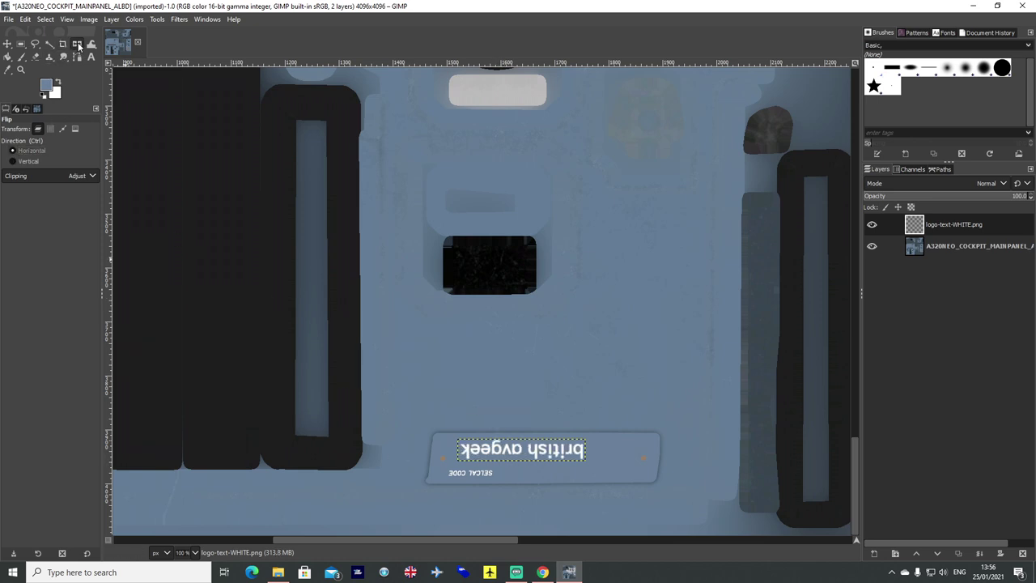
click(77, 44)
click(77, 45)
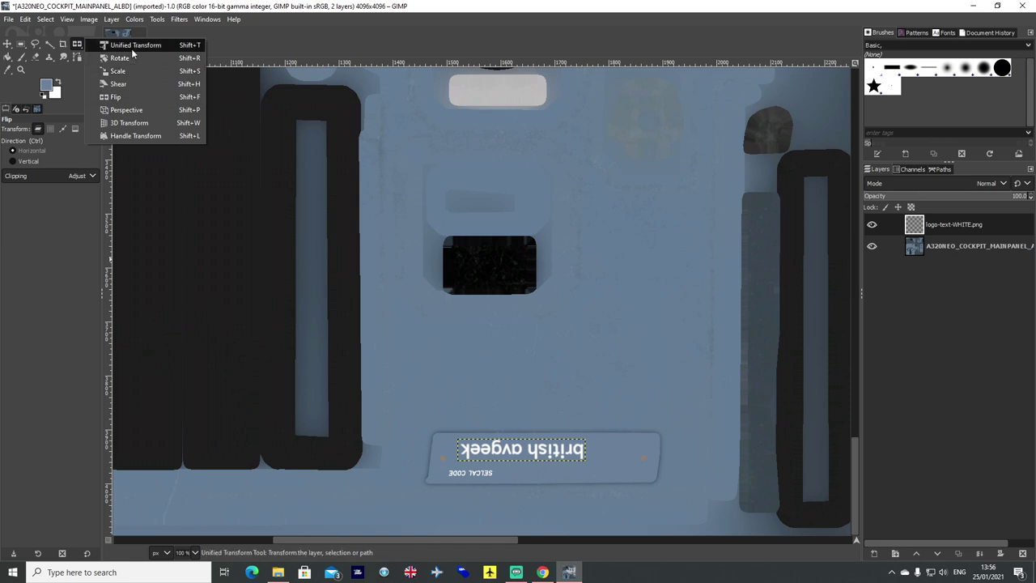
Skew the text's lower corners in perspective to match the angled plate, then nudge it left and down
click(127, 110)
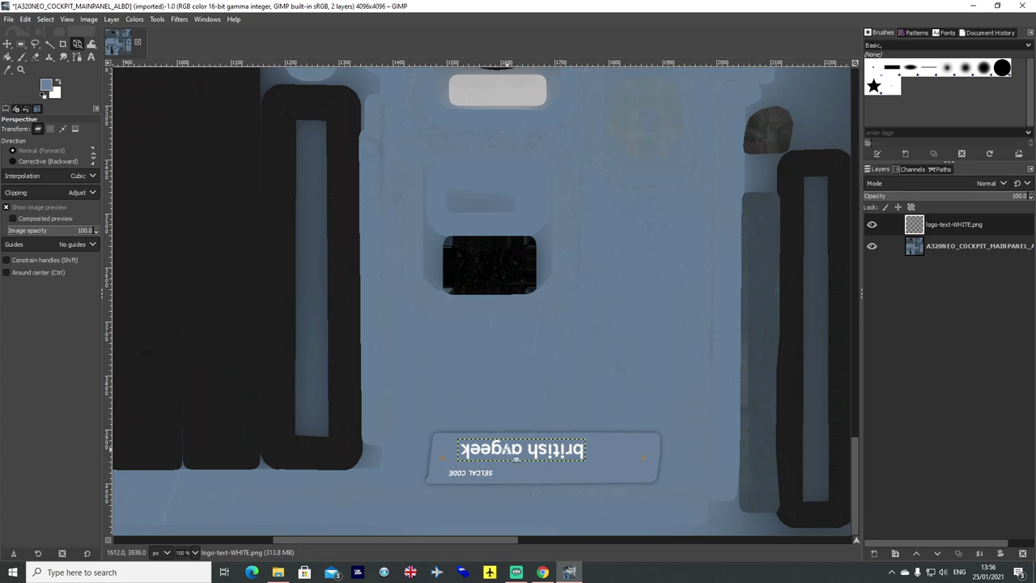
click(515, 458)
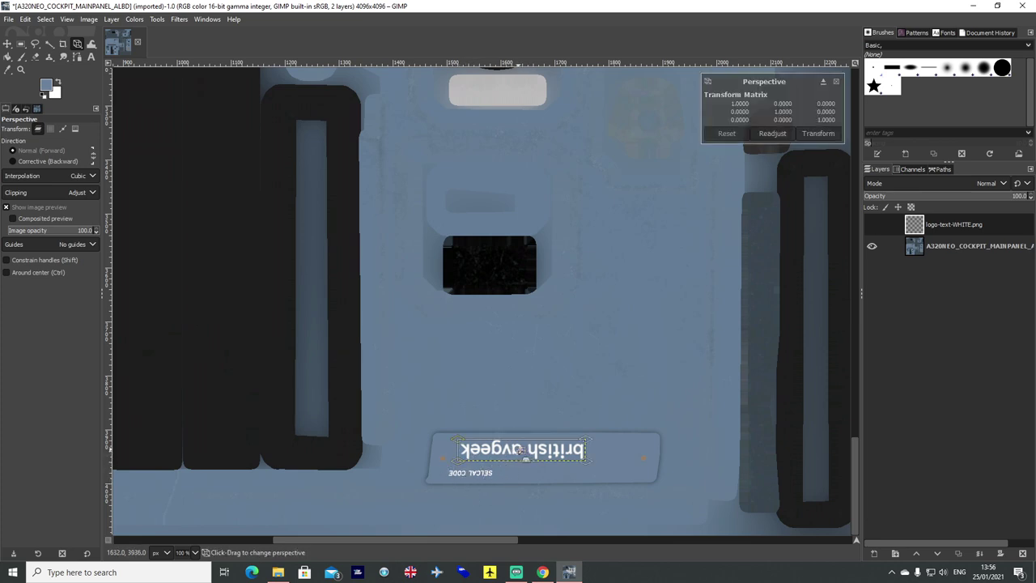
drag(460, 460, 457, 461)
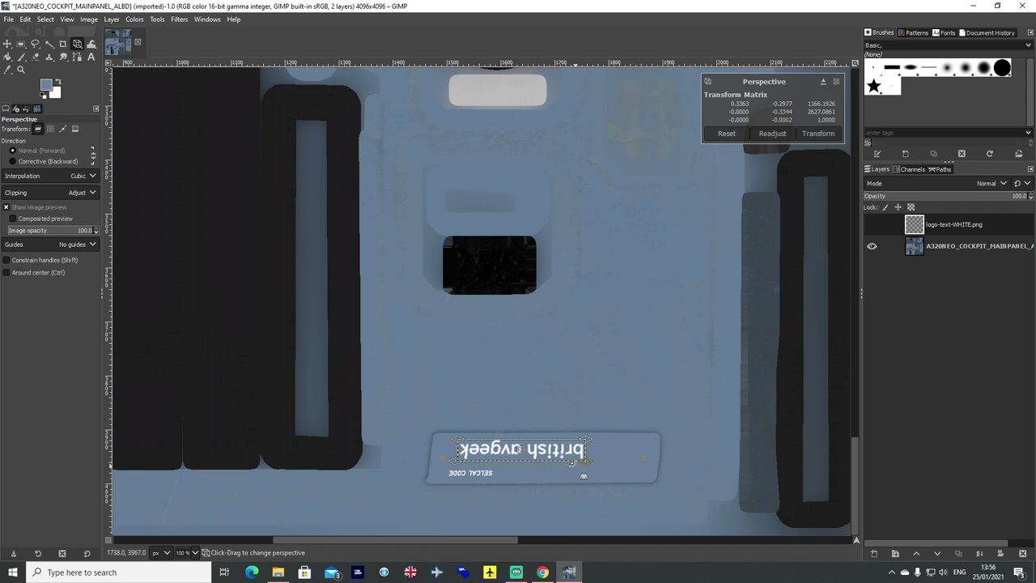
drag(585, 459, 582, 459)
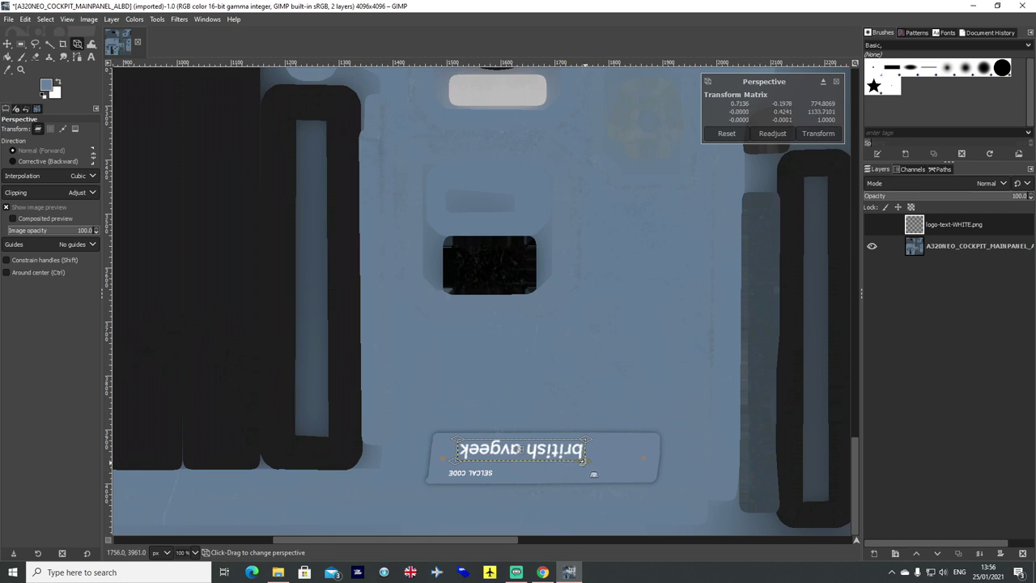
click(8, 45)
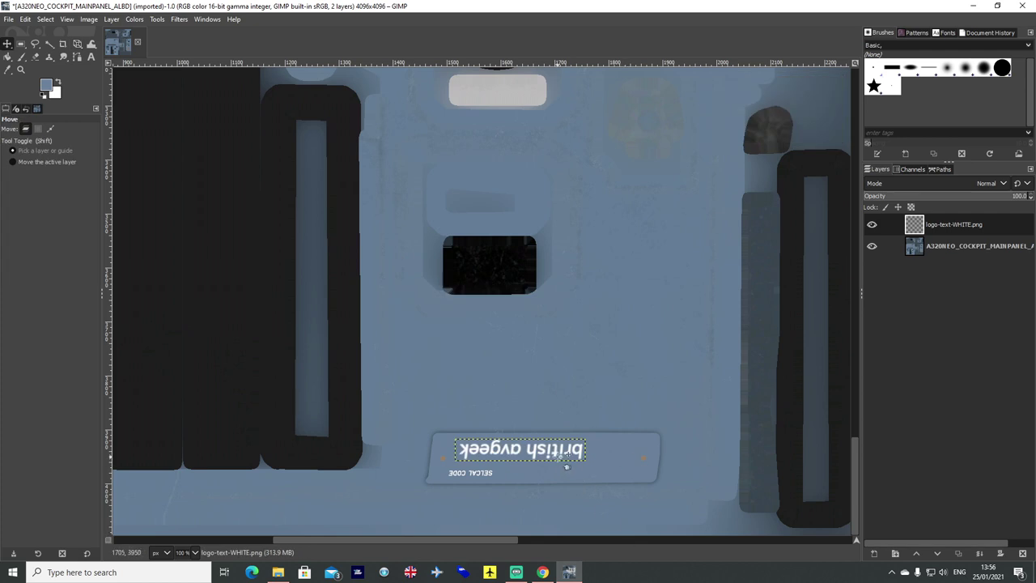
drag(567, 466, 556, 461)
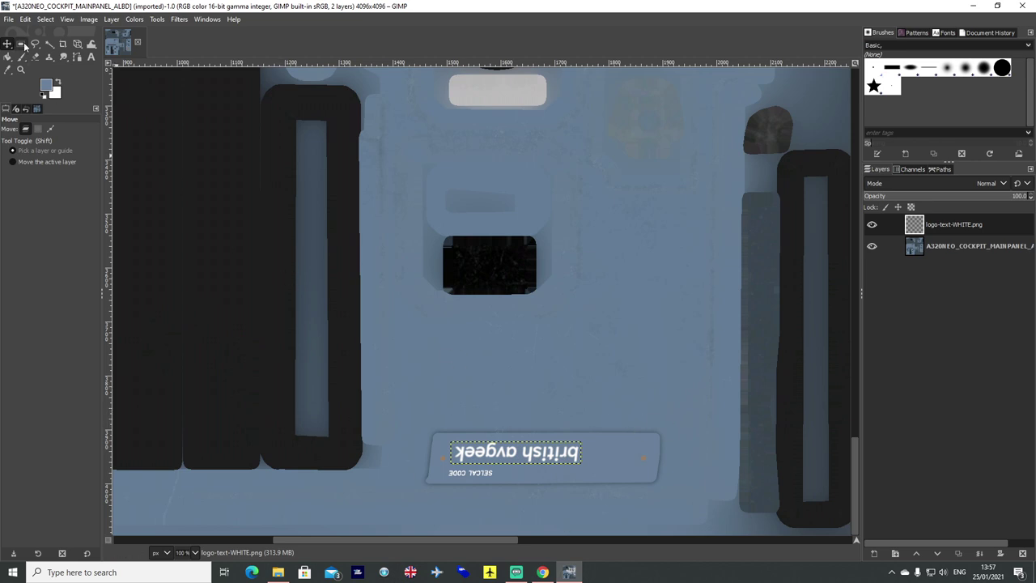
Open Logo2 transparent.png as a third layer
click(9, 19)
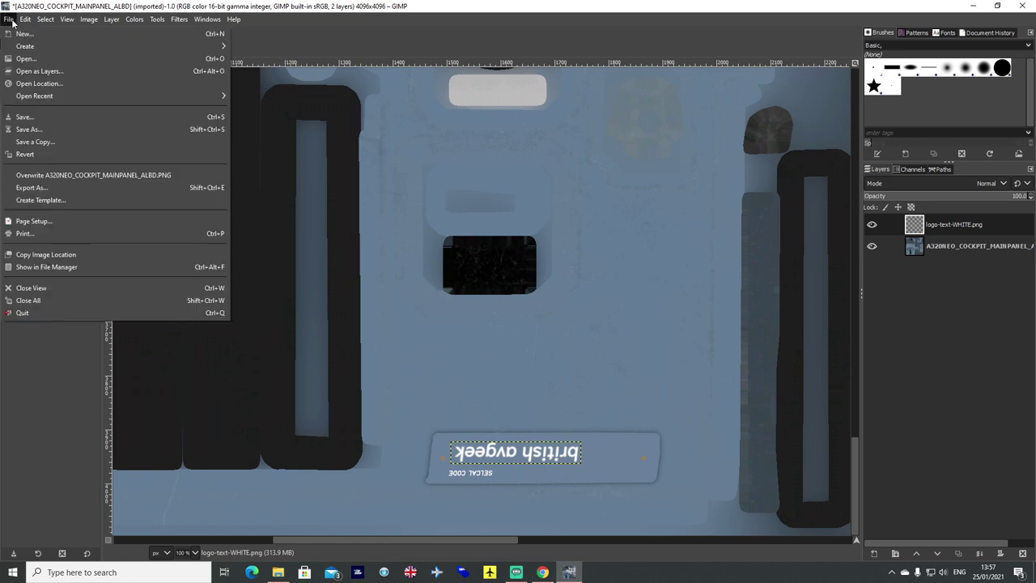
click(39, 71)
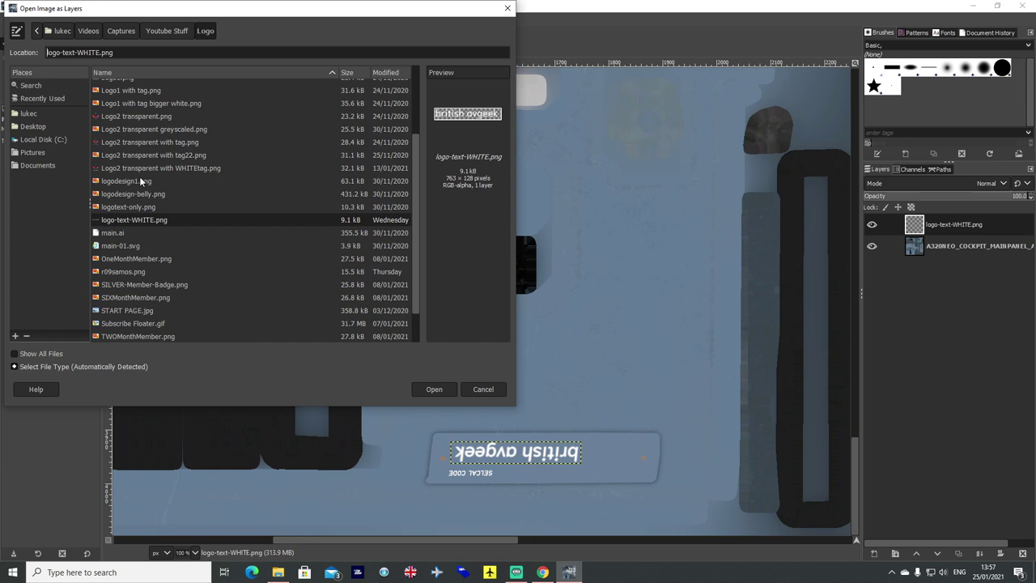
double_click(138, 117)
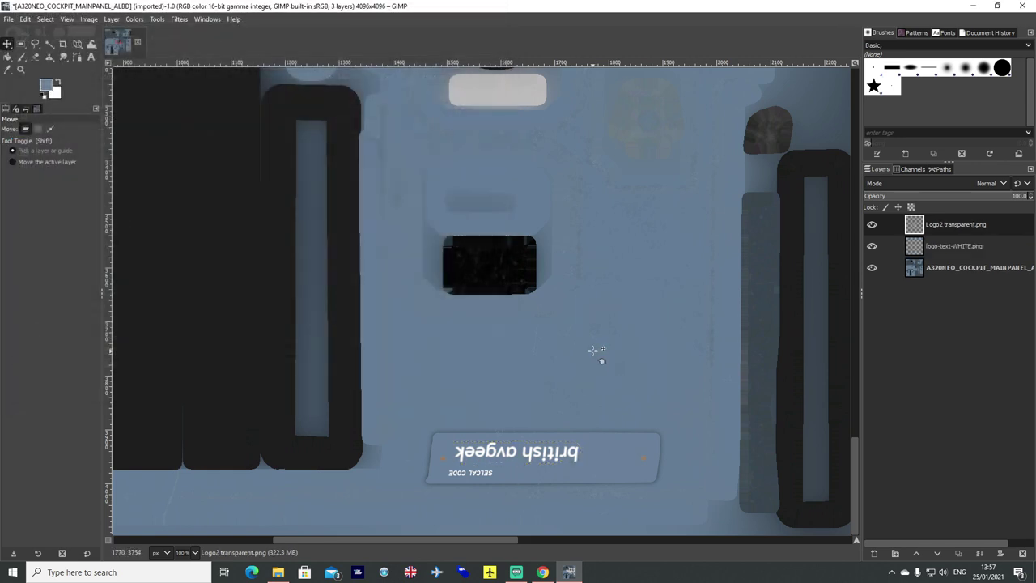
Drag the large logo down onto the SELCAL plate near the bottom, then shift it up-left
scroll(603, 283, down, 3)
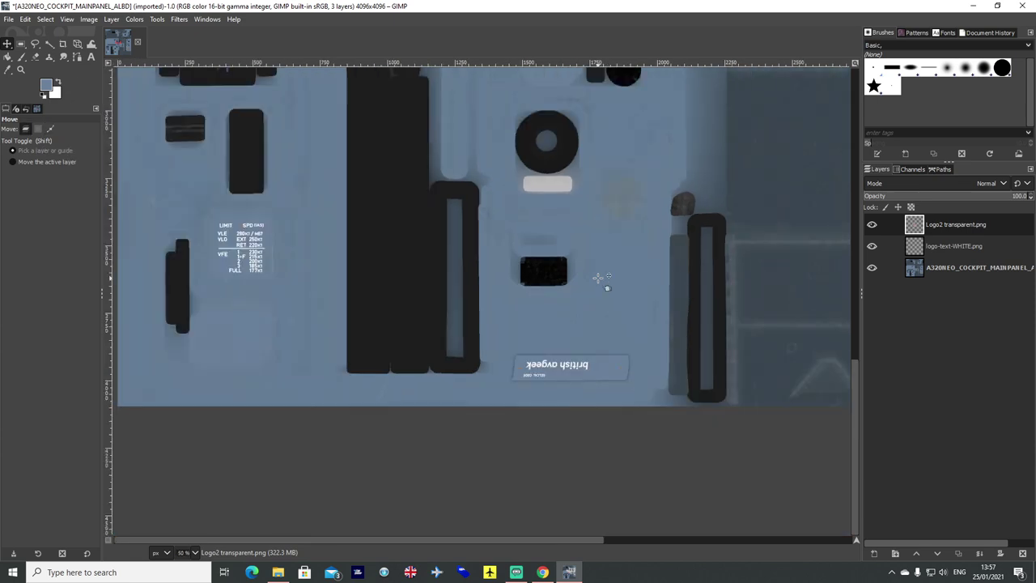
scroll(600, 281, down, 1)
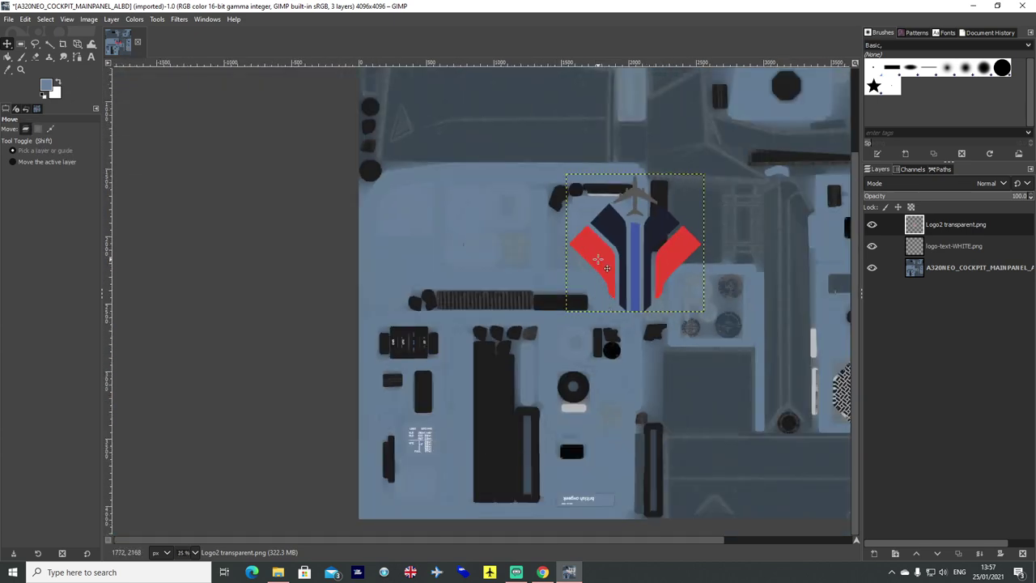
drag(599, 261, 599, 481)
scroll(599, 481, up, 4)
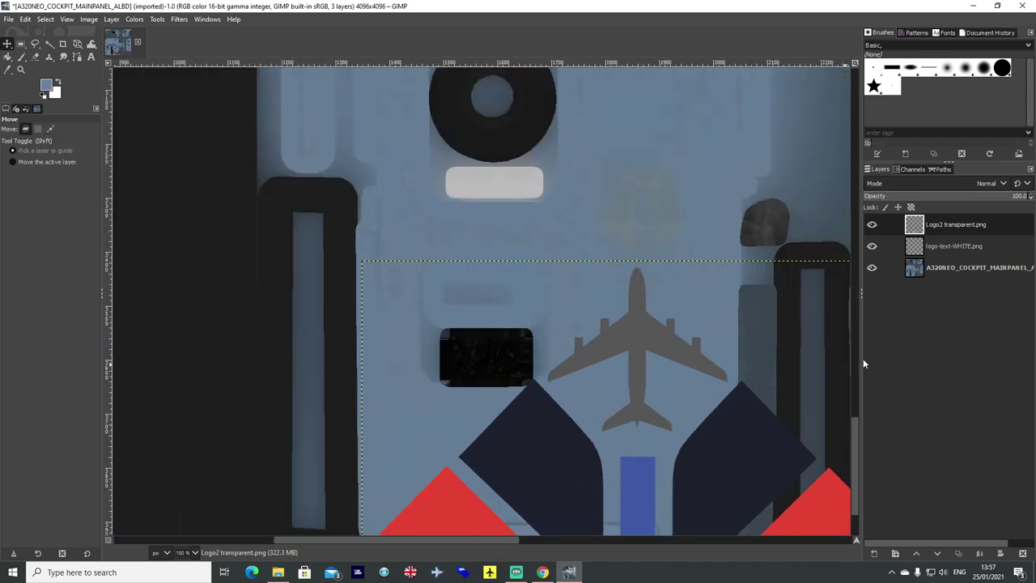
scroll(760, 416, down, 3)
scroll(498, 532, right, 4)
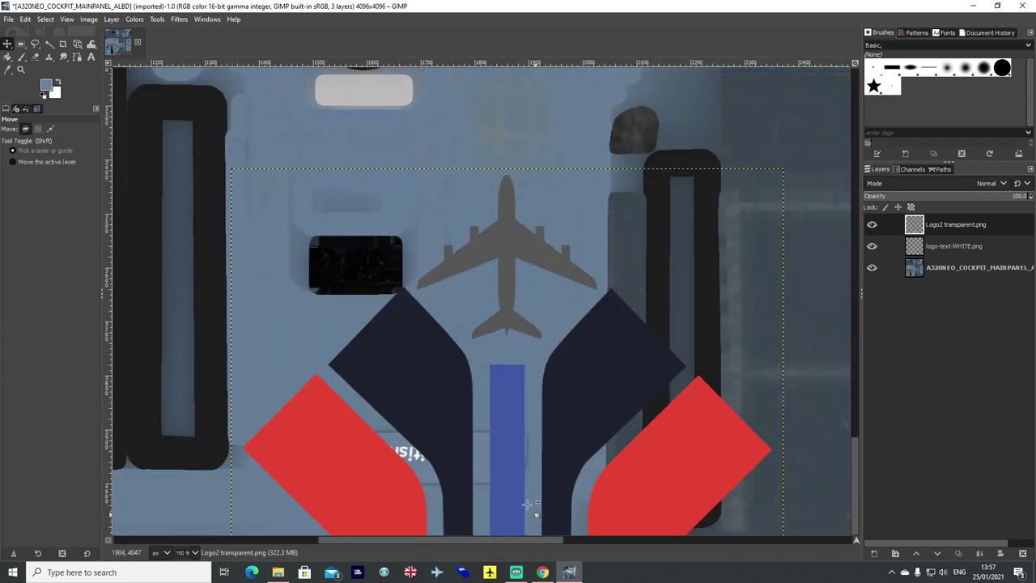
drag(441, 390, 412, 327)
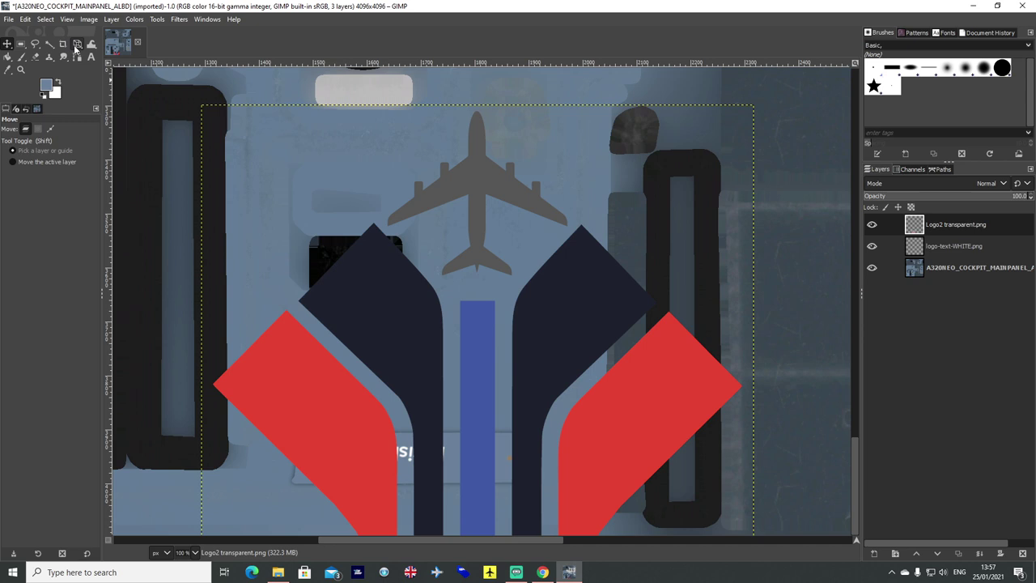
Scale the logo layer down to 296 px by its corner and apply it
drag(77, 44, 113, 78)
click(348, 203)
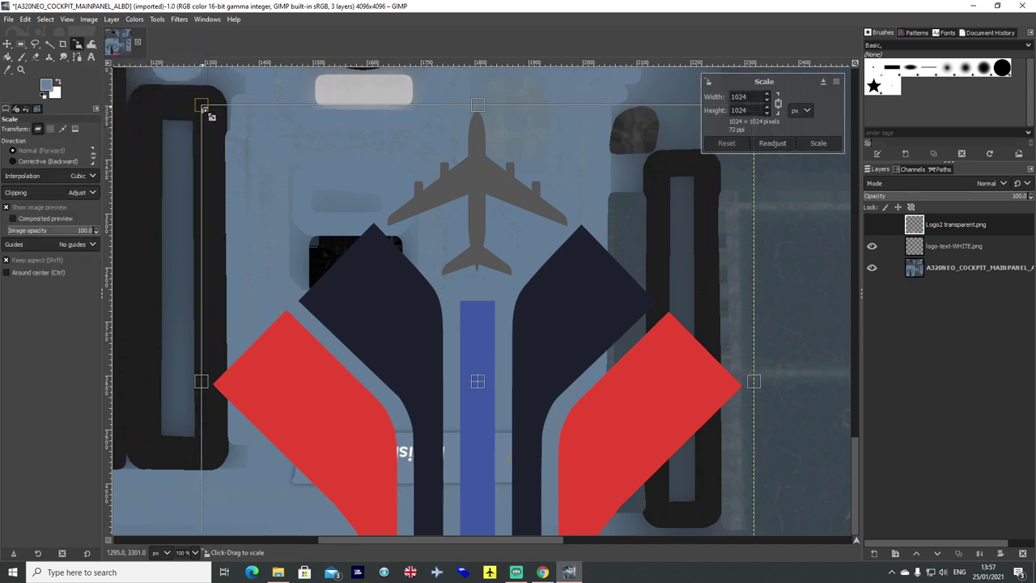
drag(209, 111, 485, 350)
key(Return)
key(m)
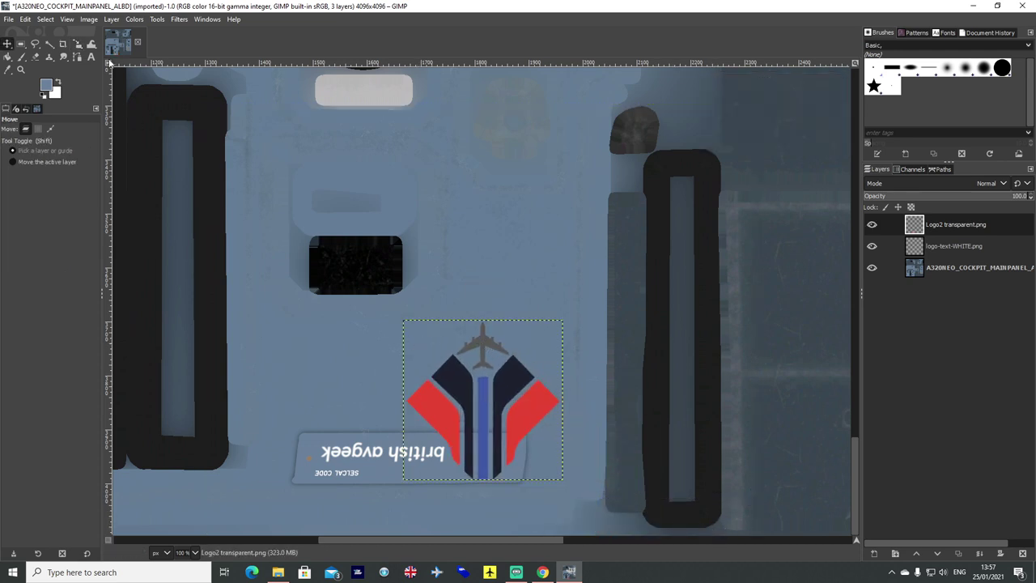
Scale the logo again to 78×78 px onto the right end of the SELCAL plate
click(77, 44)
click(418, 338)
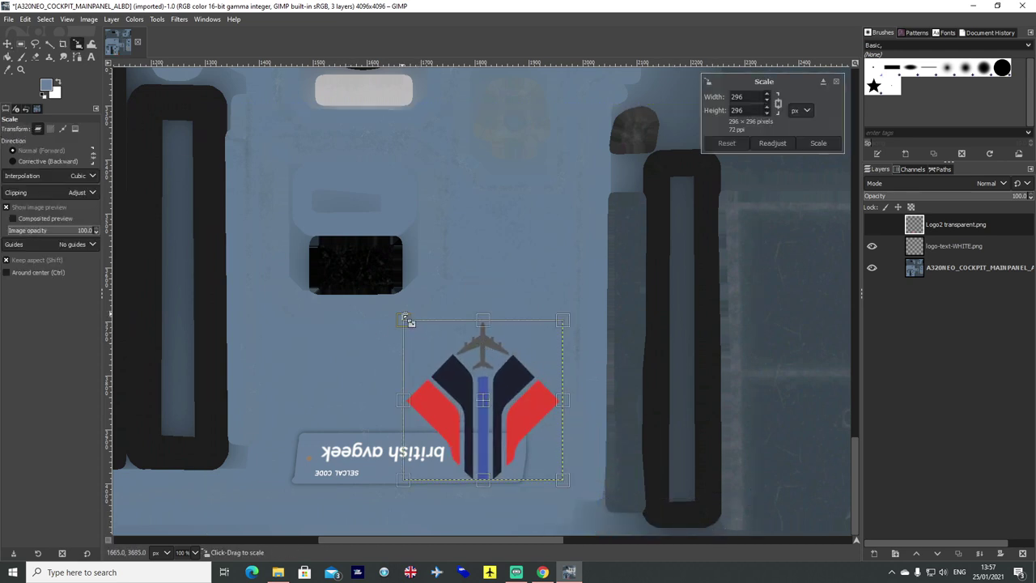
drag(409, 322, 489, 465)
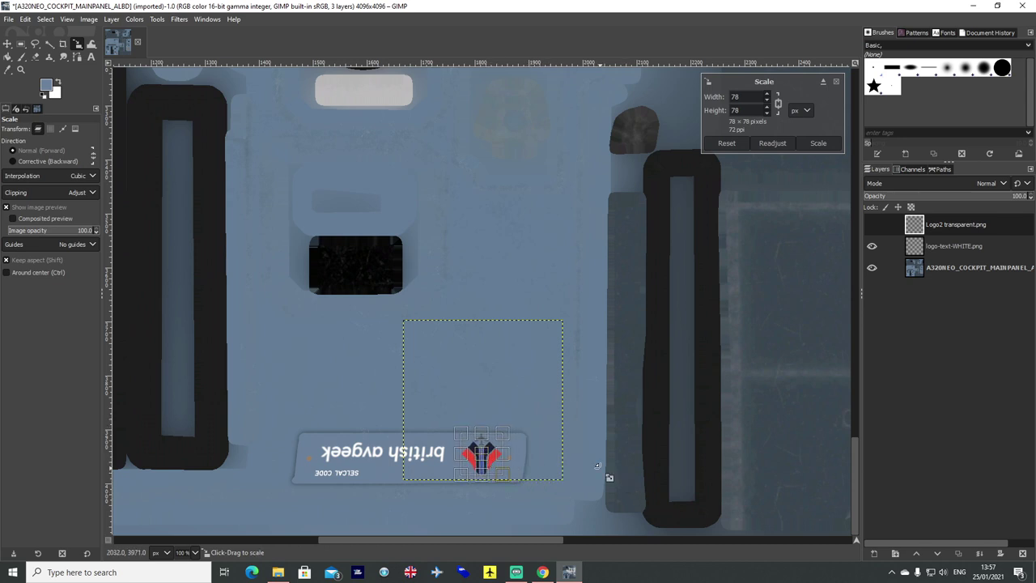
Flip the logo vertically so it is upside down like the plate text
click(76, 44)
click(117, 97)
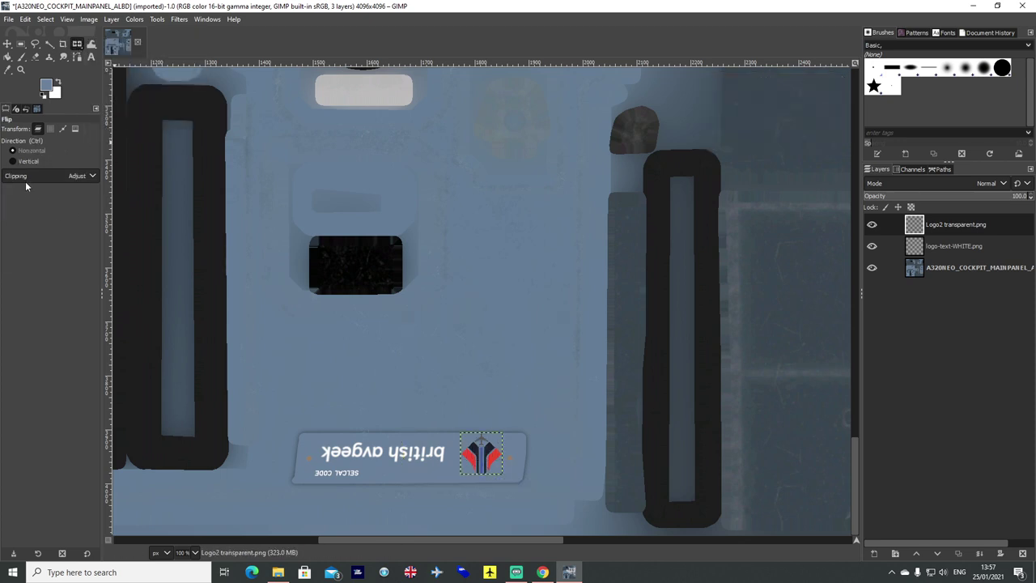
click(13, 162)
click(488, 458)
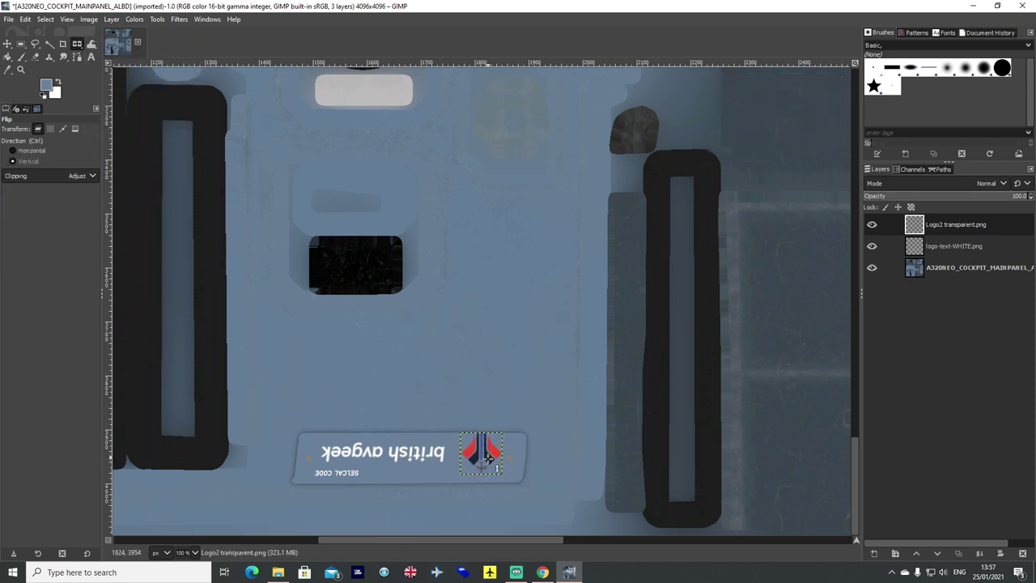
Nudge the logo slightly left and down, then give it a slight perspective adjustment
click(8, 43)
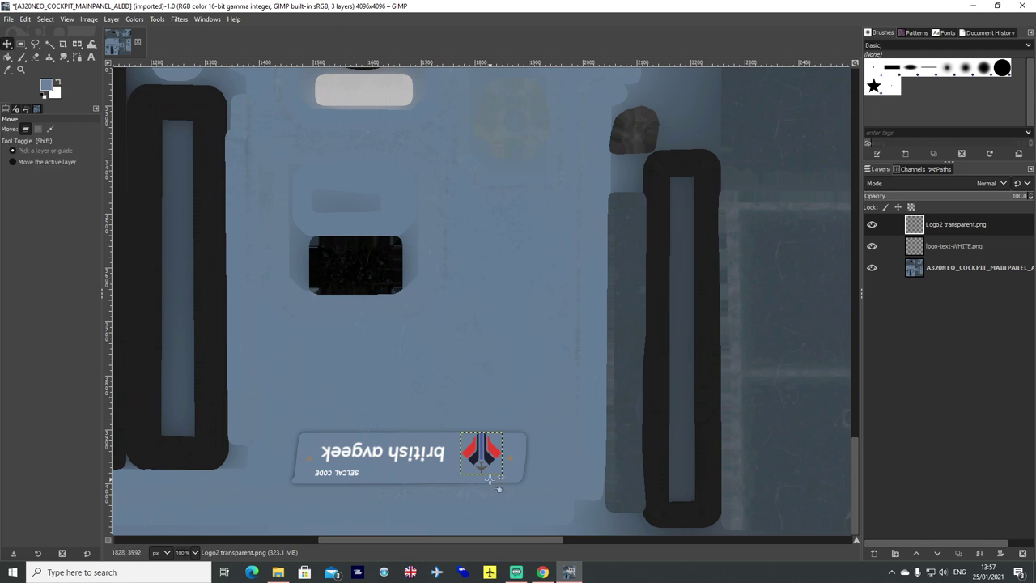
drag(493, 459, 482, 462)
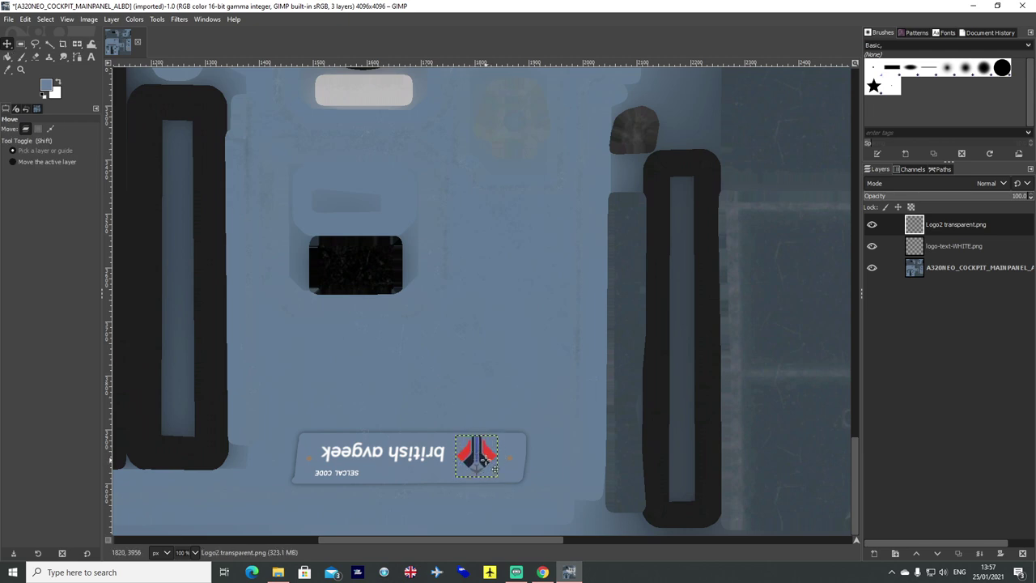
scroll(494, 468, up, 2)
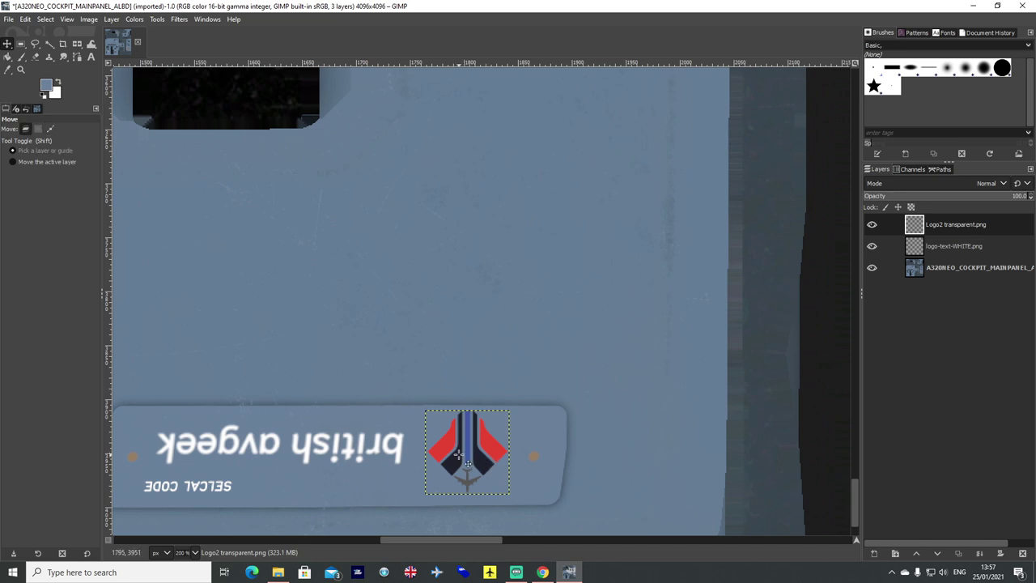
drag(78, 44, 129, 110)
click(446, 438)
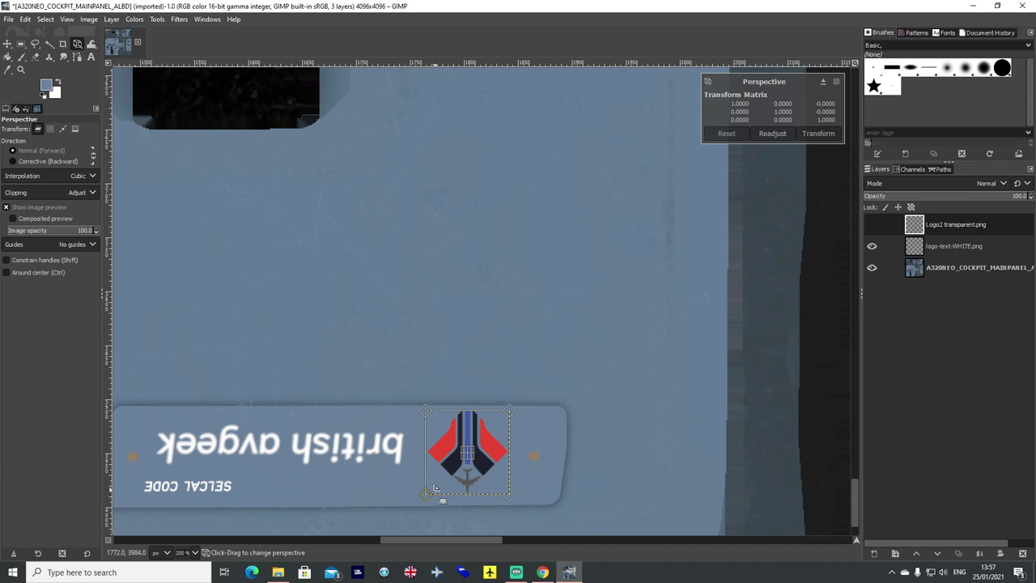
drag(427, 491, 504, 491)
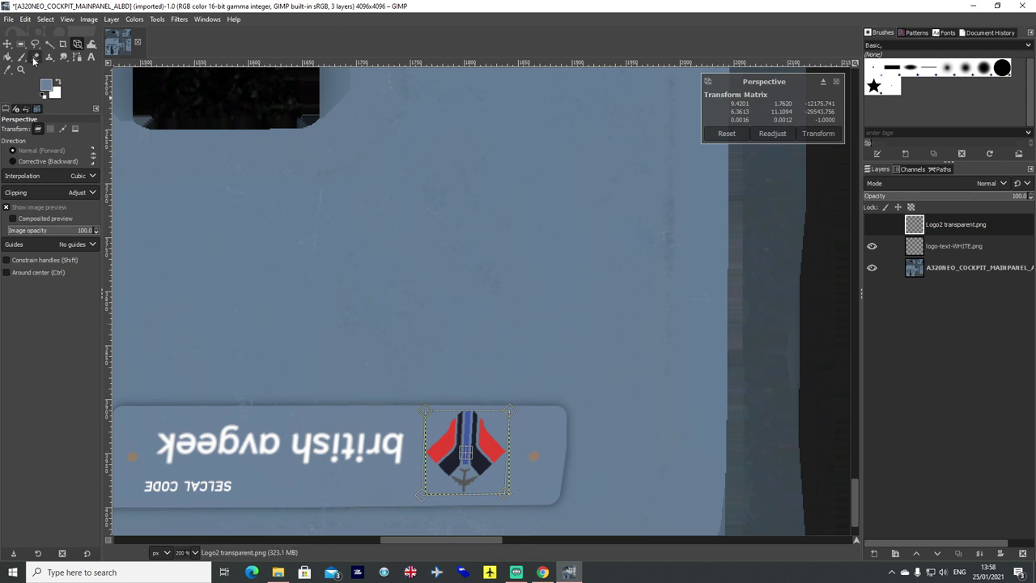
click(7, 43)
scroll(449, 322, down, 2)
scroll(449, 322, up, 3)
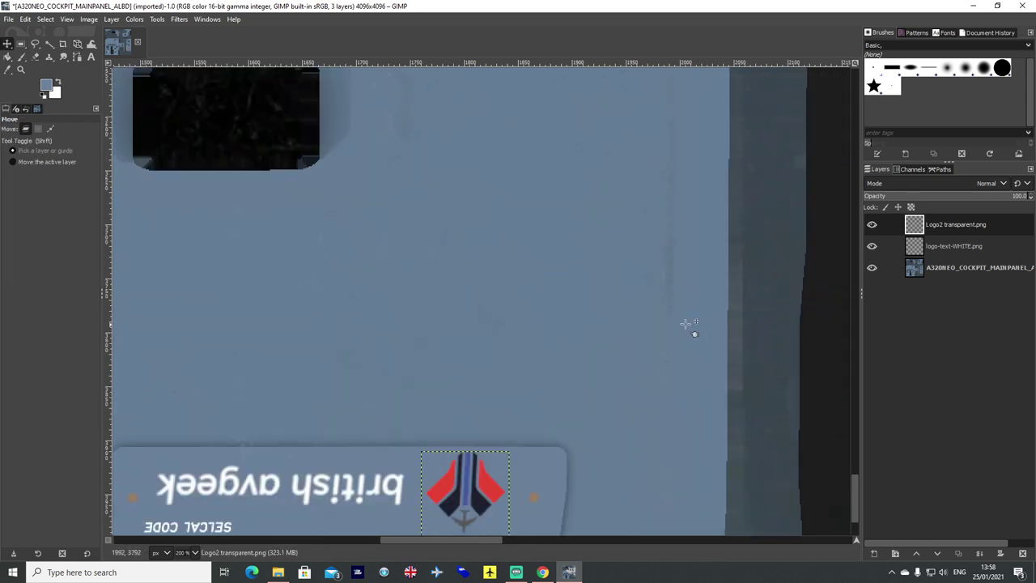
click(971, 236)
Merge the Logo2 layer down into the text layer, then into the main-panel texture
click(968, 232)
right_click(968, 229)
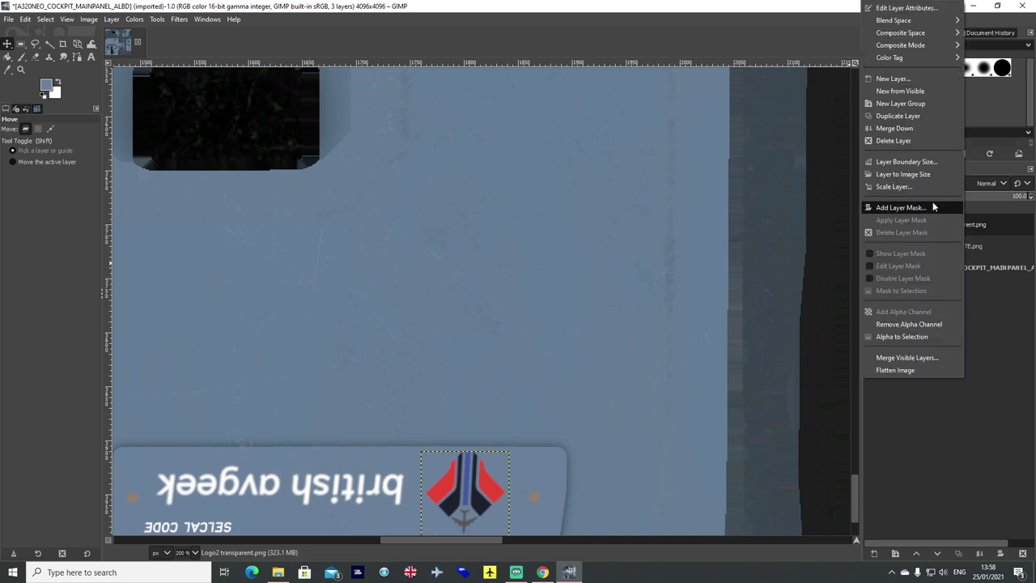
click(902, 128)
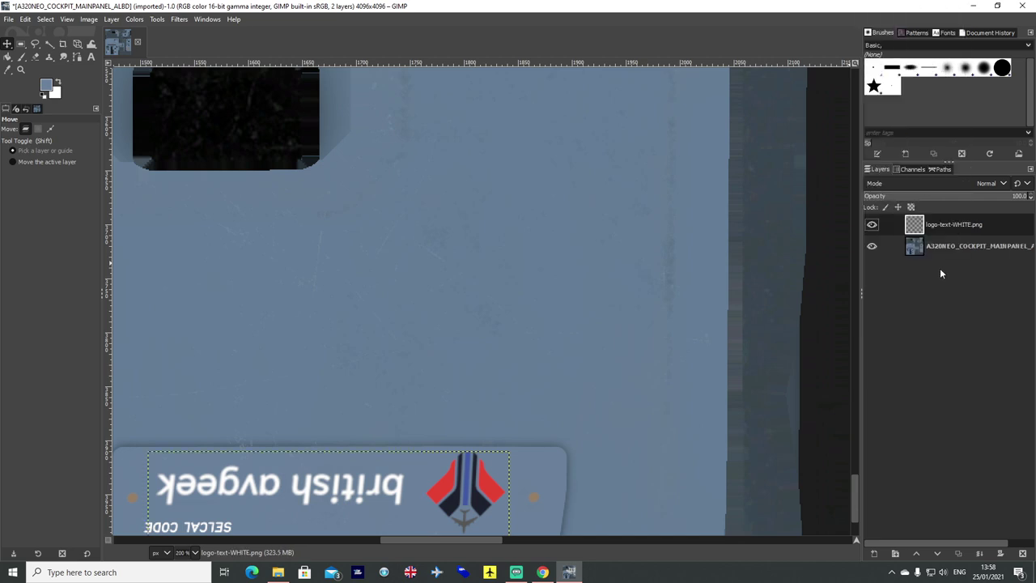
right_click(956, 226)
click(900, 127)
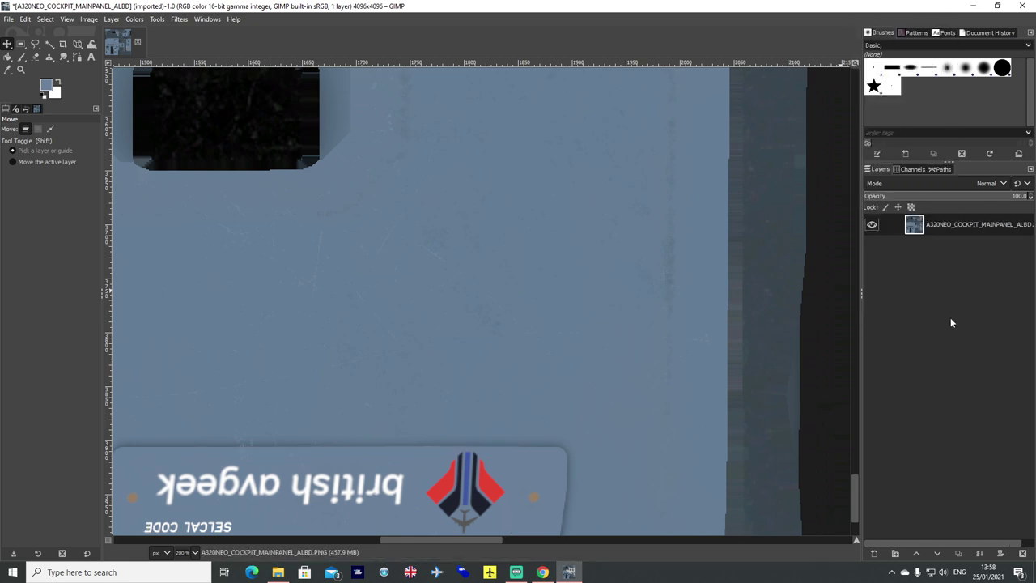
Zoom out to view the whole merged main-panel texture
scroll(354, 389, down, 1)
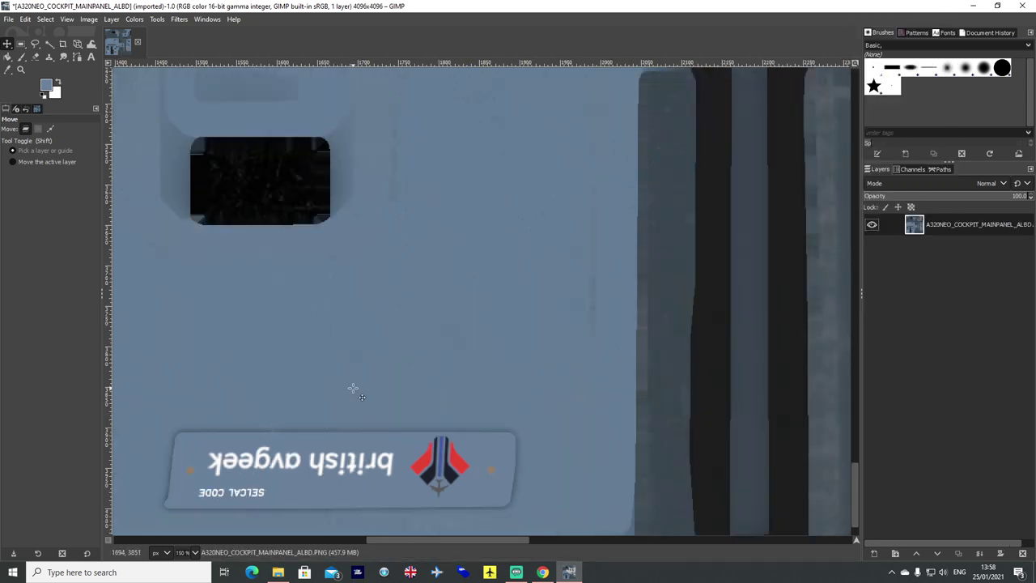
scroll(354, 389, down, 1)
scroll(353, 392, down, 1)
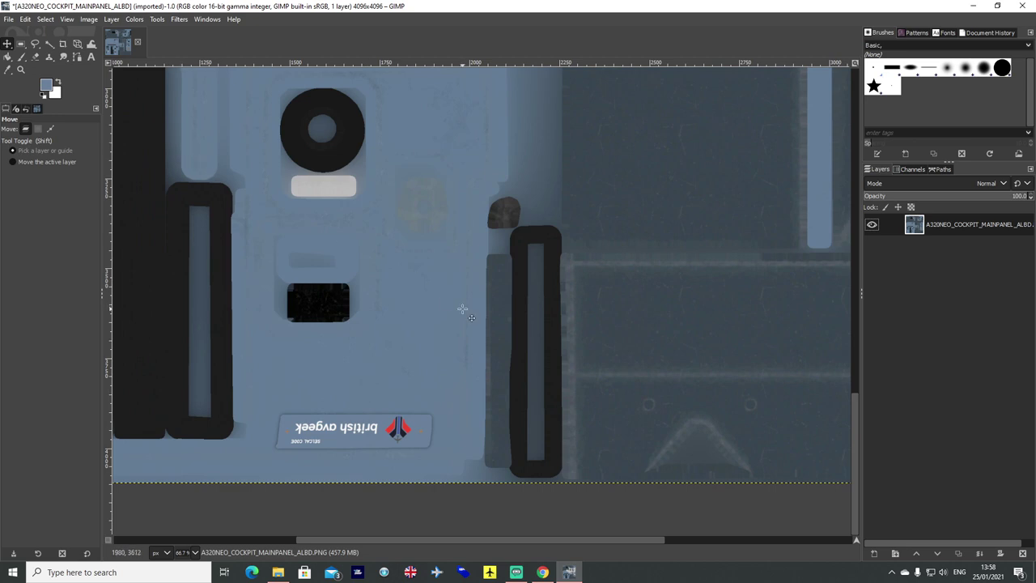
scroll(458, 315, up, 2)
scroll(458, 320, down, 1)
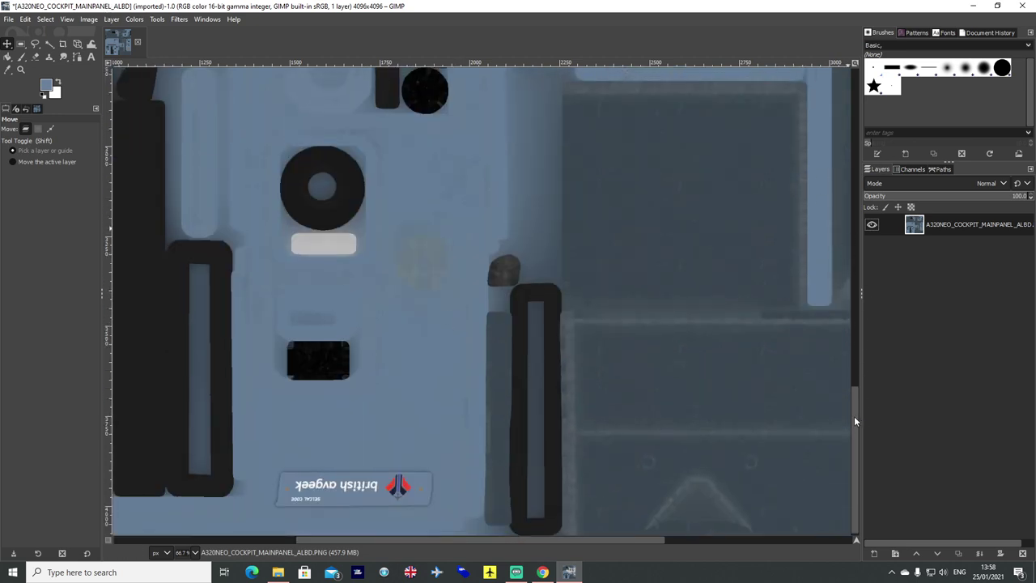
scroll(486, 320, down, 2)
scroll(486, 320, down, 1)
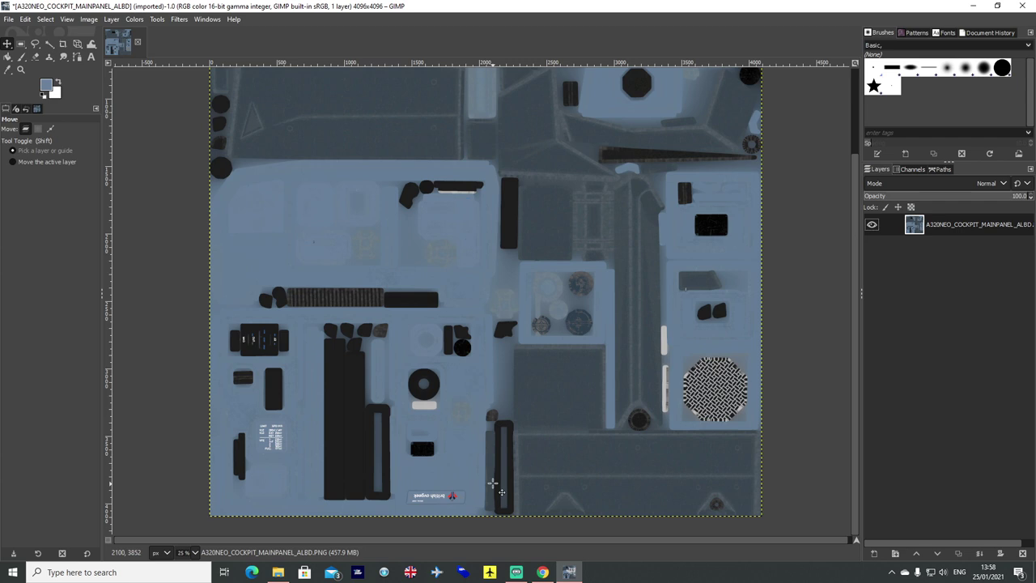
scroll(470, 509, up, 2)
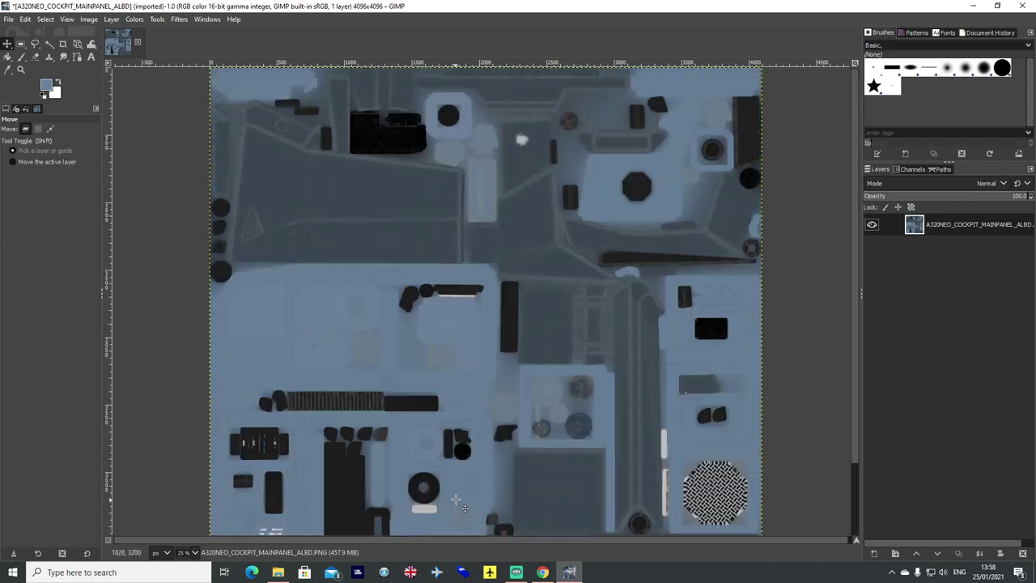
scroll(469, 509, down, 1)
Export the texture as A320NEO_COCKPIT_MAINPANEL_ALBD.PNG.dds, reaching the Save as DDS options
click(8, 19)
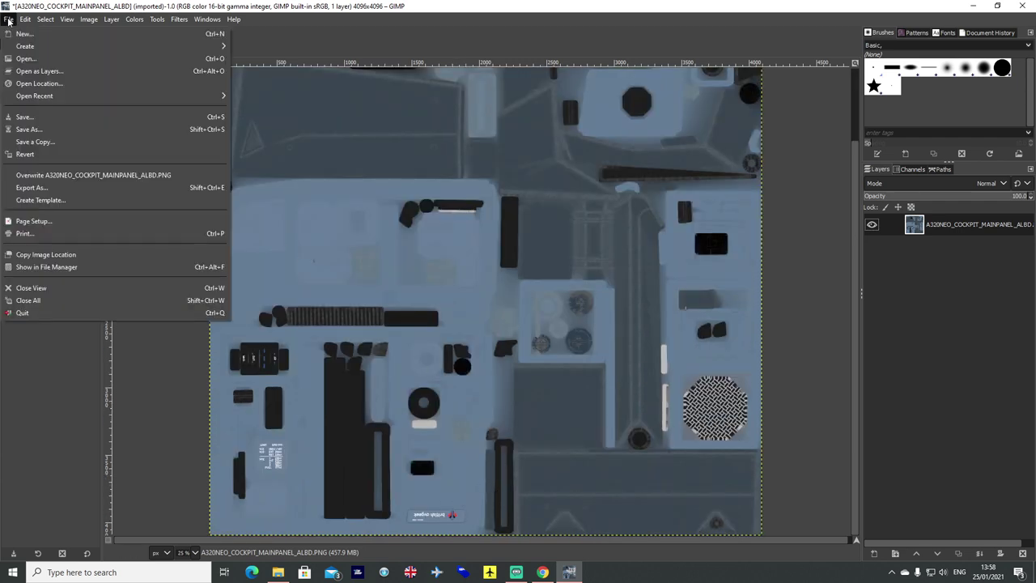
click(32, 187)
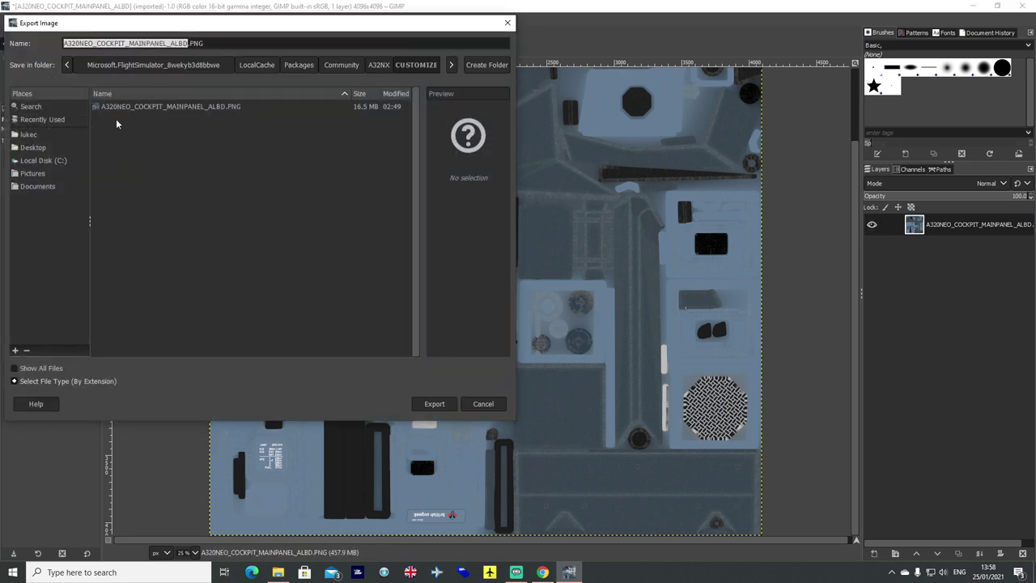
drag(63, 46, 209, 44)
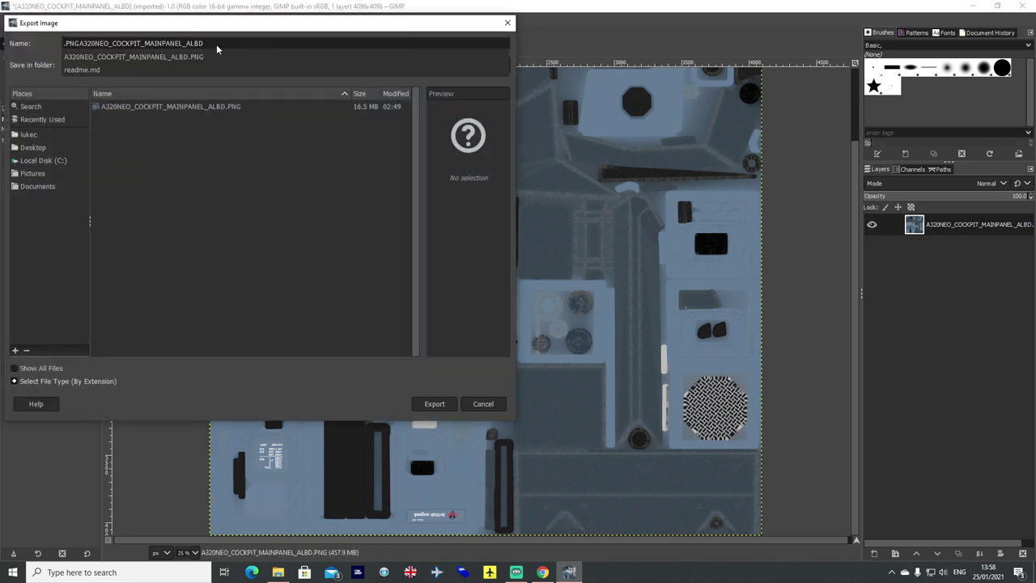
click(94, 57)
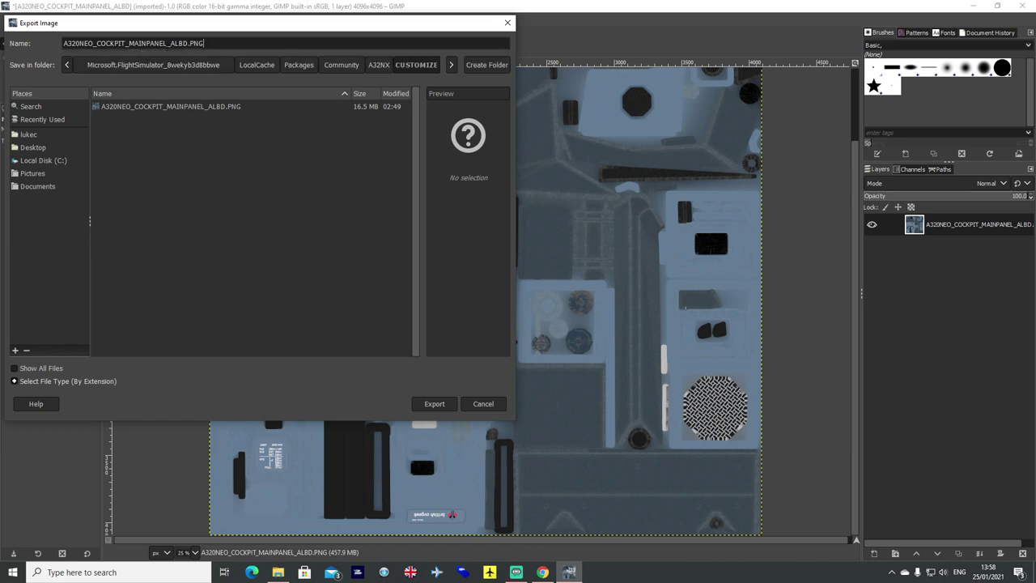
drag(212, 43, 51, 37)
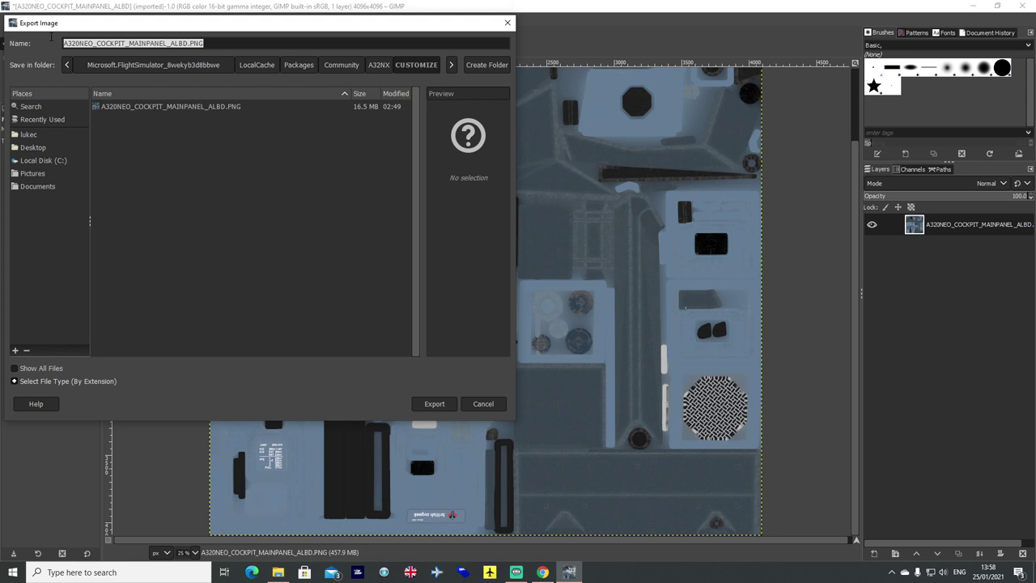
click(275, 43)
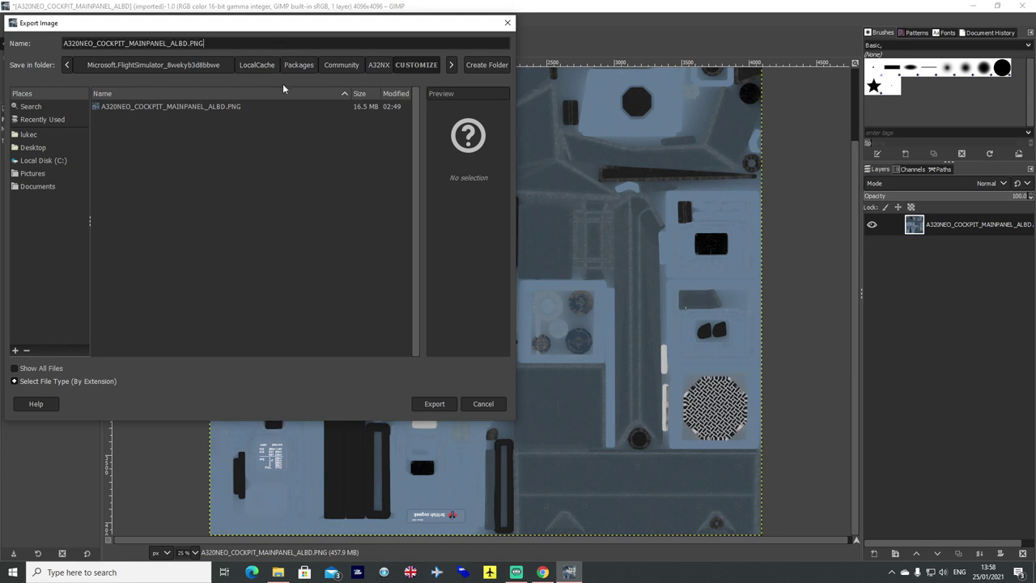
text(.dds)
click(429, 403)
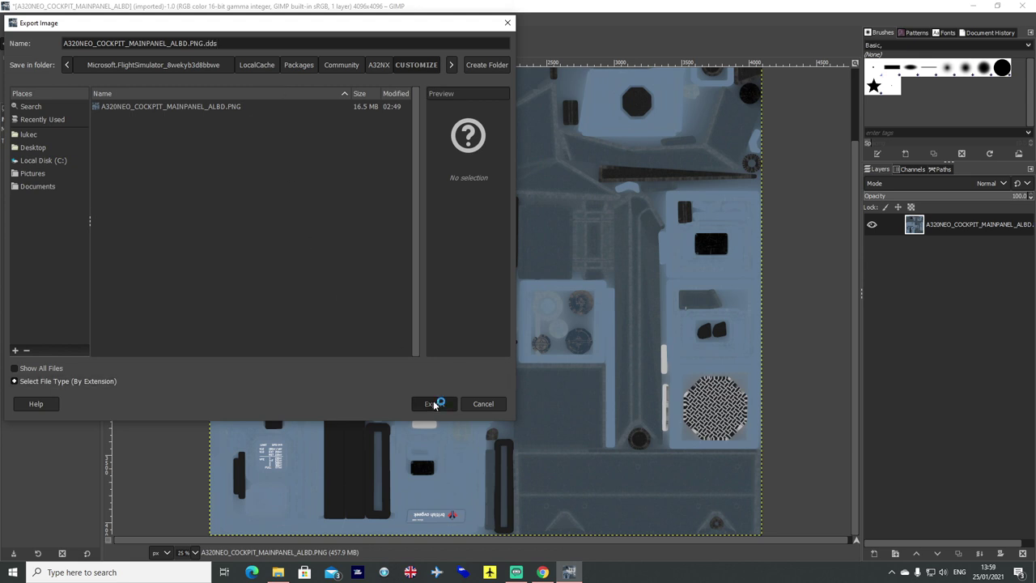
drag(94, 38, 255, 181)
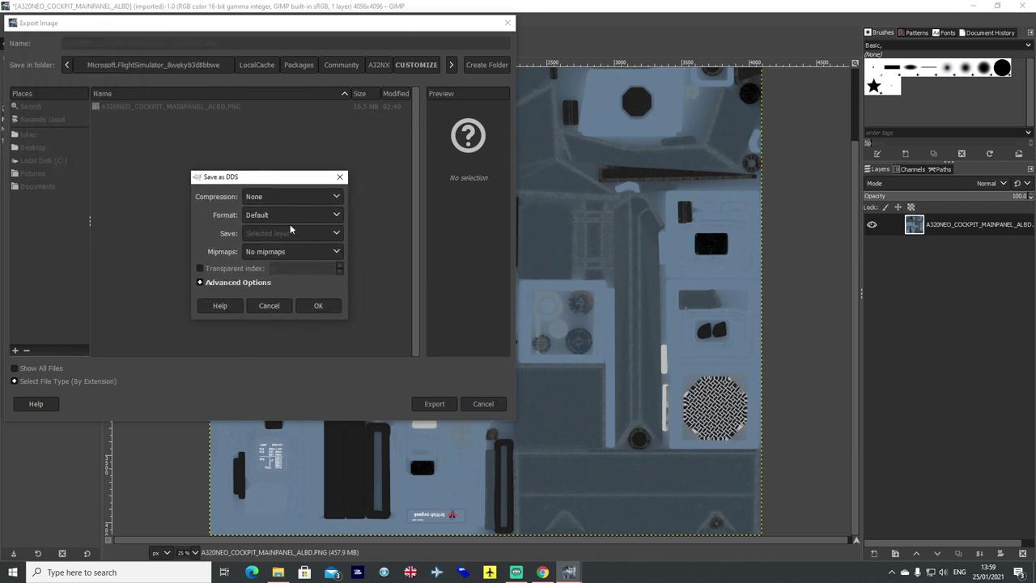
Confirm the DDS export and browse File Explorer to the Flight Simulator Community folder
click(319, 306)
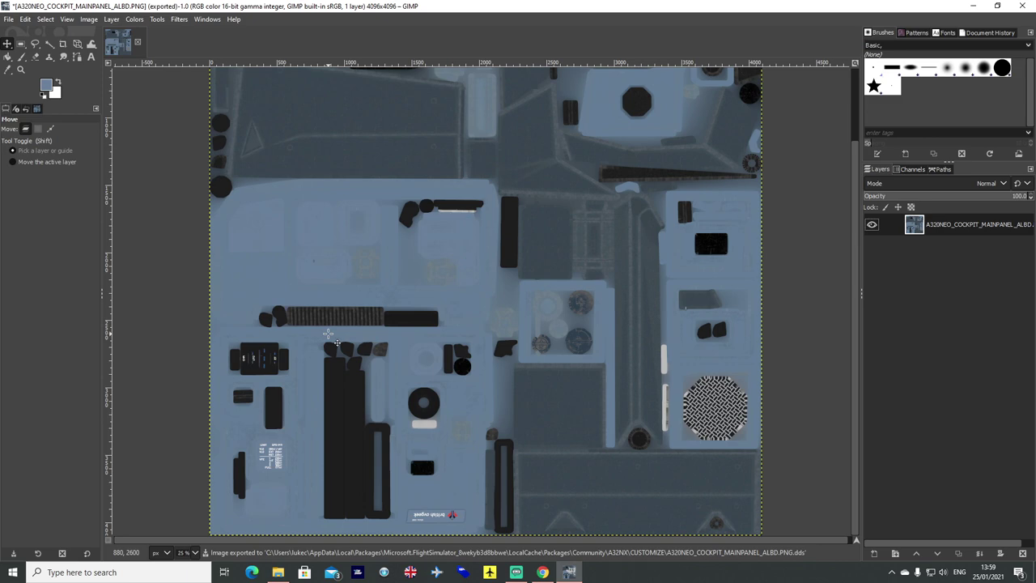
click(280, 572)
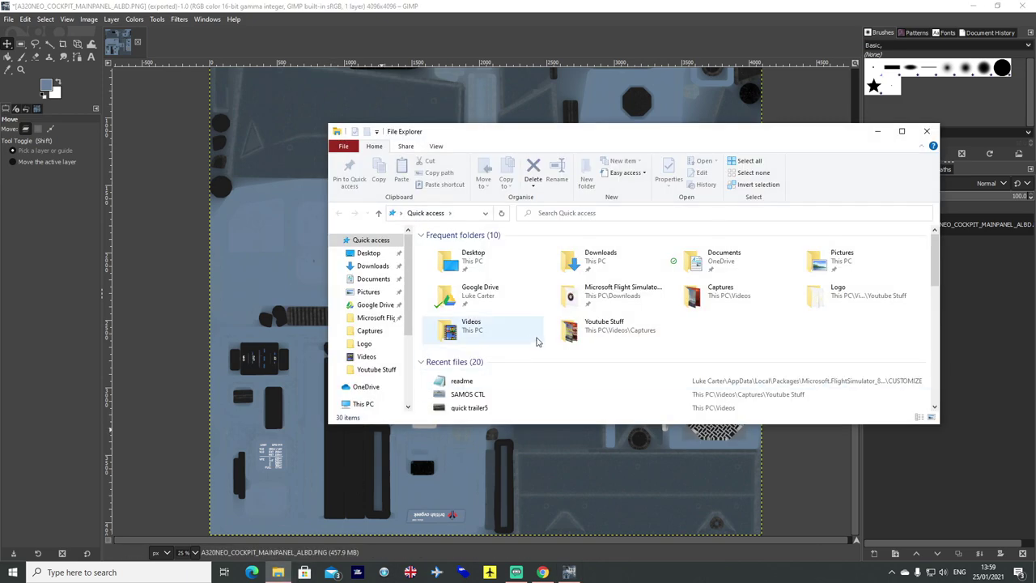
click(369, 252)
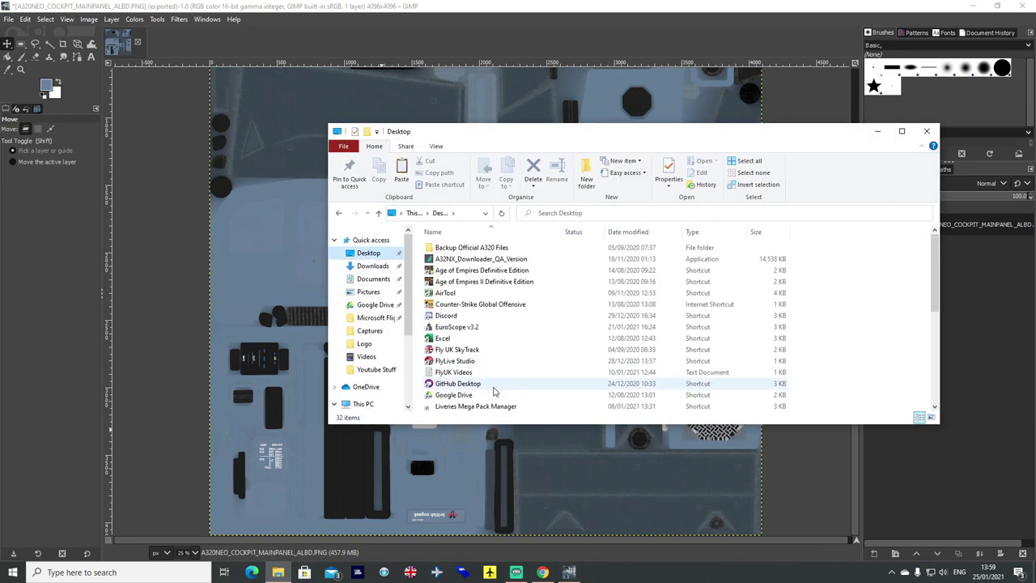
scroll(466, 389, down, 2)
scroll(465, 389, down, 2)
double_click(470, 326)
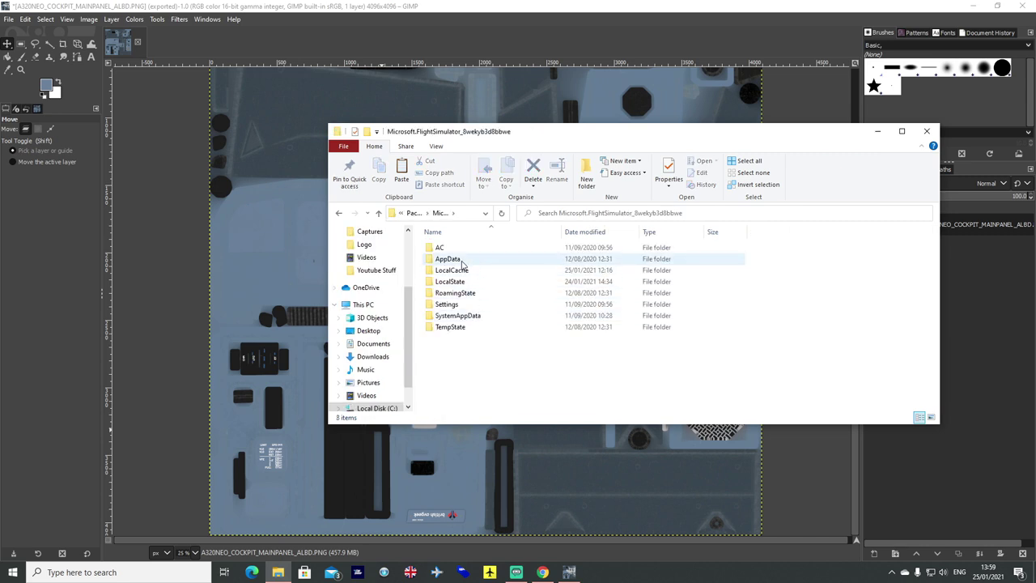
double_click(459, 270)
double_click(453, 271)
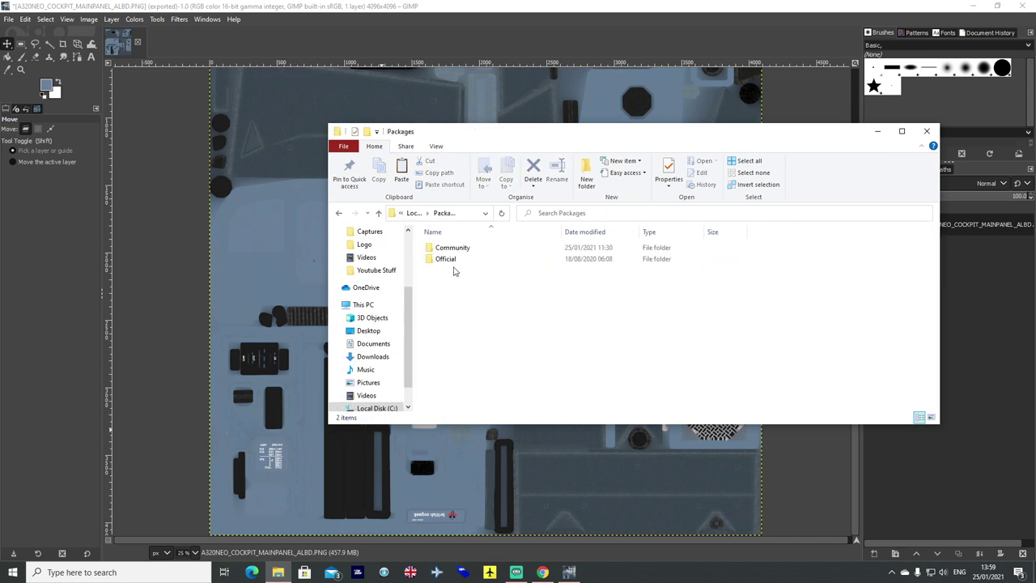
double_click(453, 247)
Cut the exported DDS file from the A32NX CUSTOMIZE folder
scroll(465, 323, down, 3)
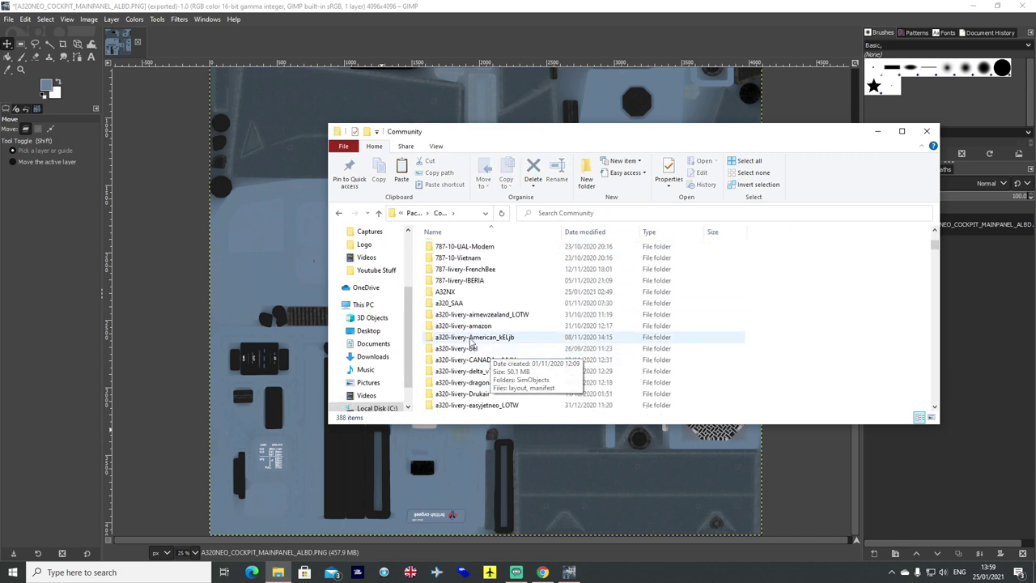
double_click(461, 285)
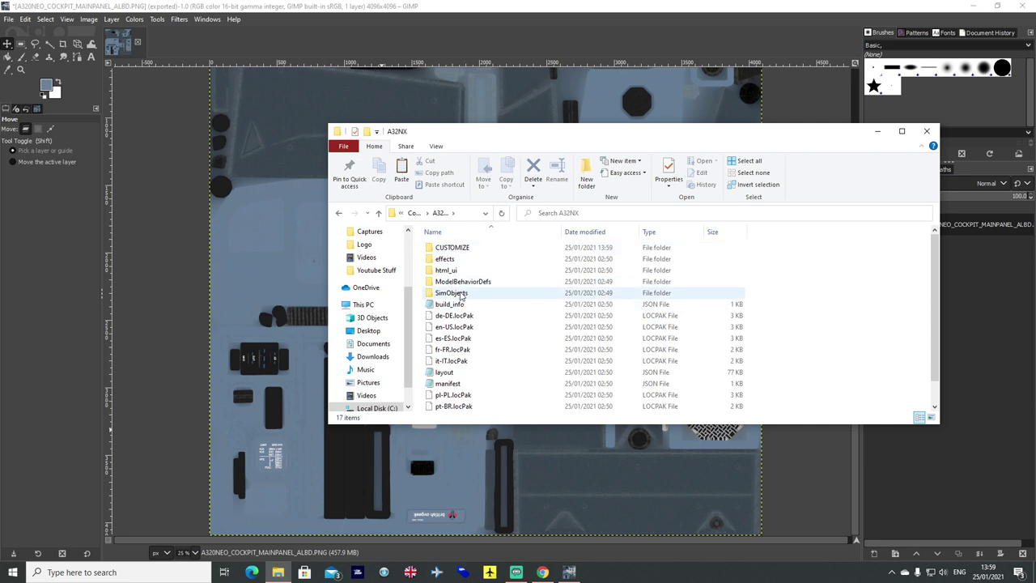
double_click(457, 247)
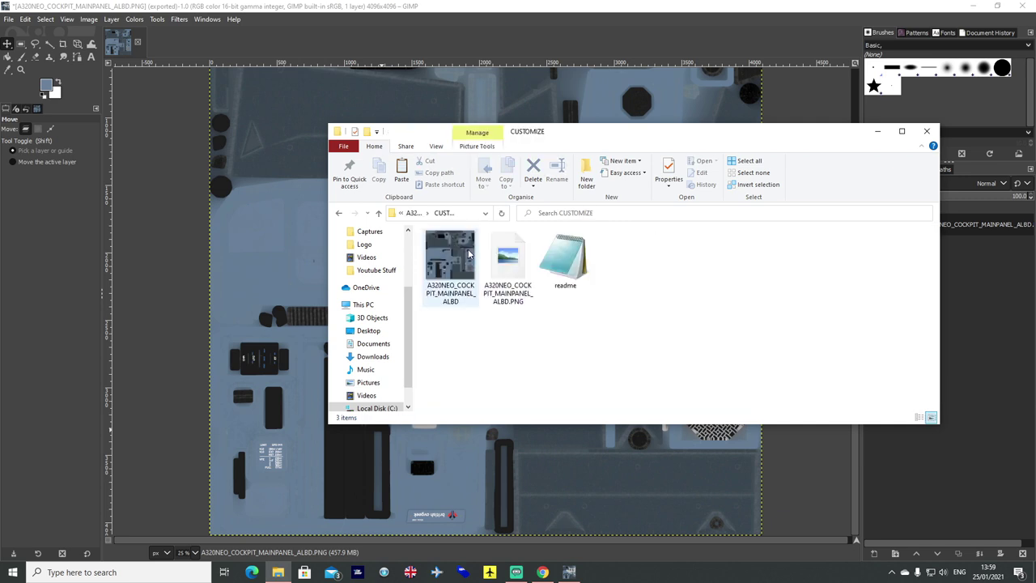
right_click(508, 266)
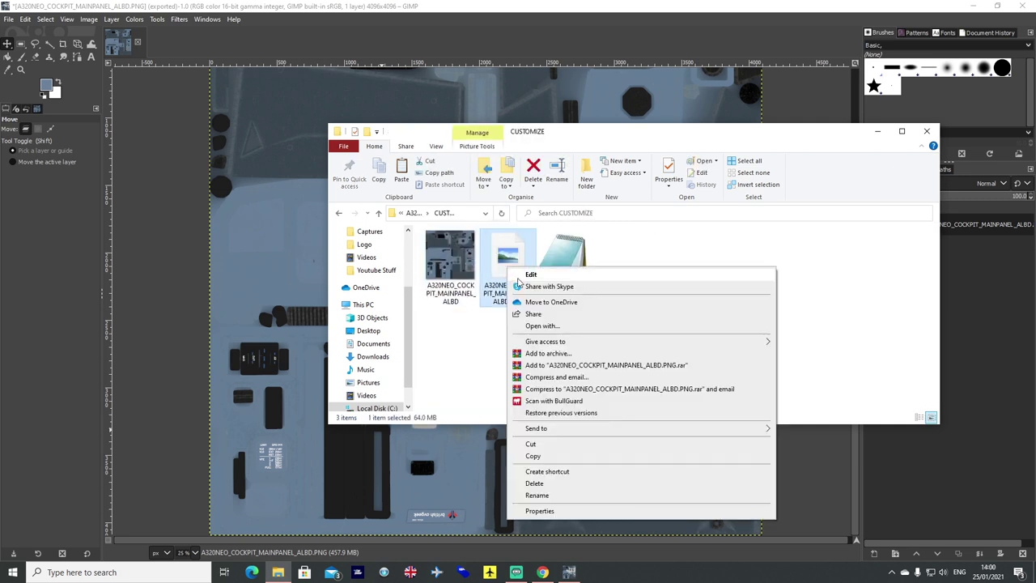
click(531, 446)
Paste the DDS into SimObjects\AirPlanes\Asobo_A320_NEO\TEXTURE and dismiss the replace prompt
click(413, 212)
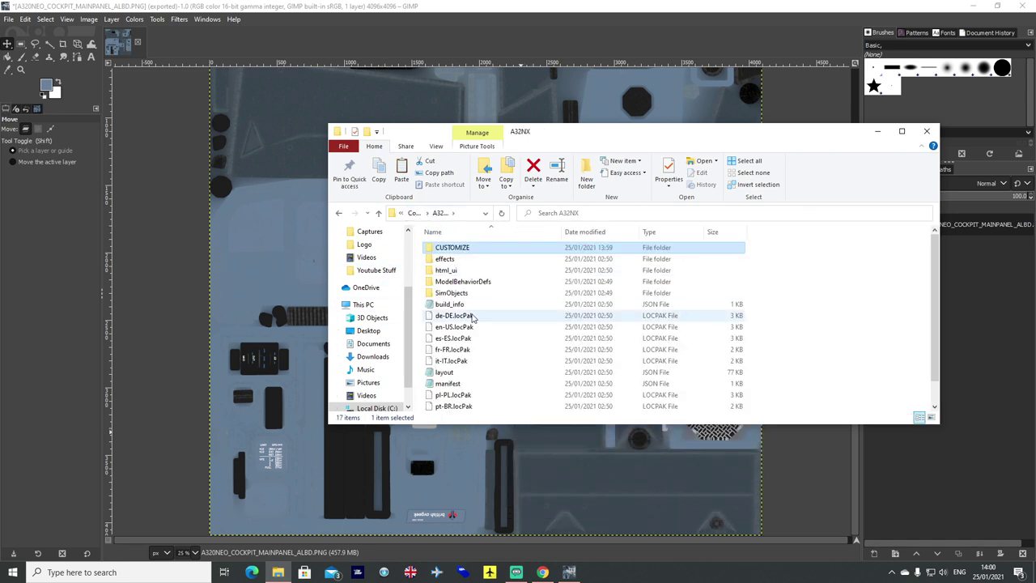
double_click(454, 293)
click(468, 248)
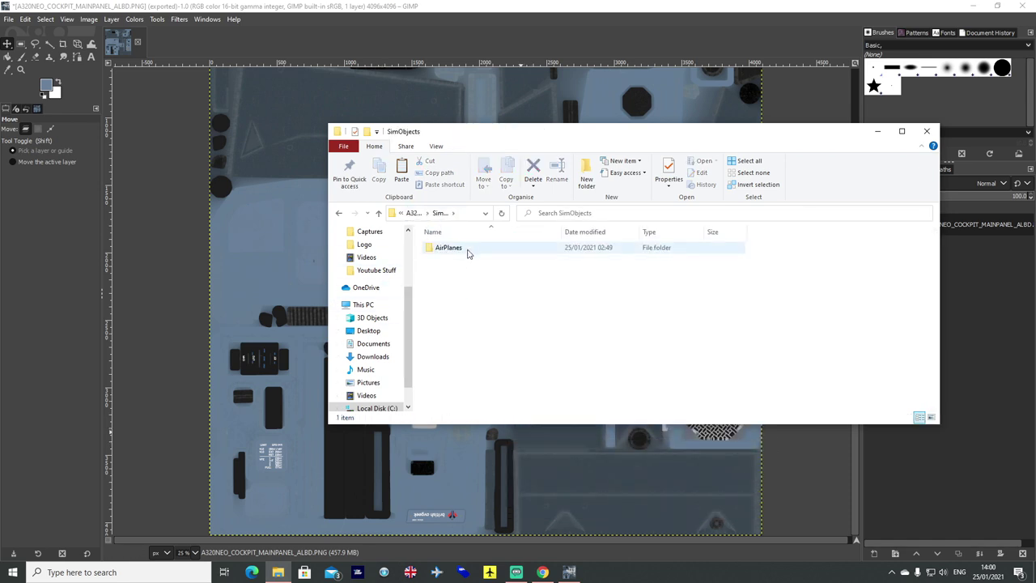
double_click(467, 248)
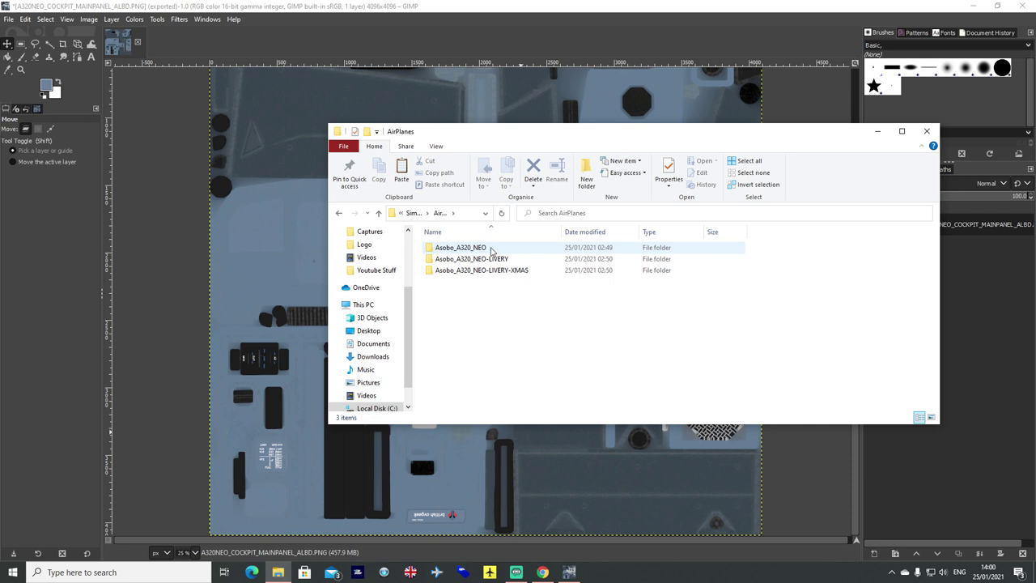
double_click(491, 250)
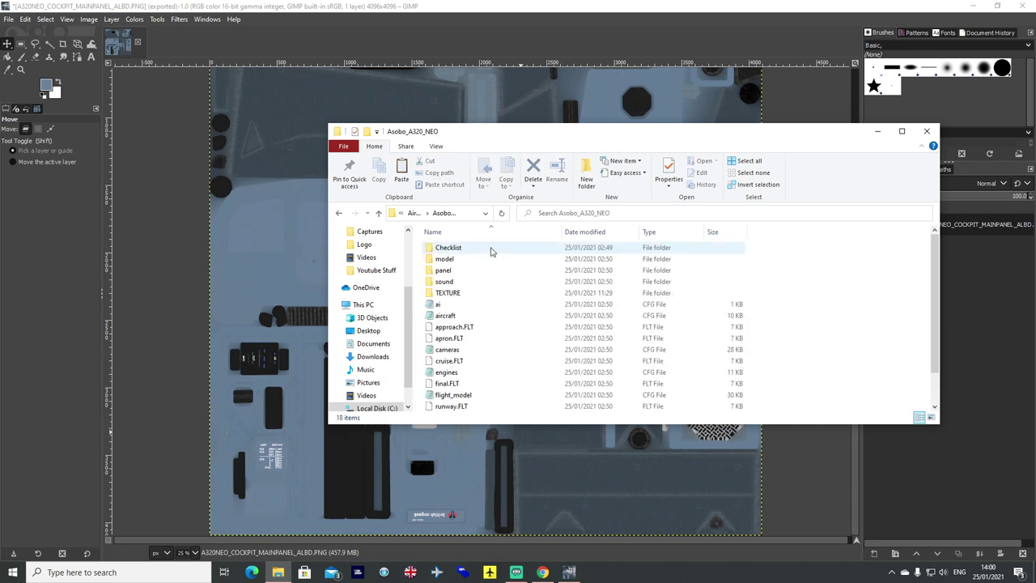
double_click(462, 293)
scroll(574, 359, down, 2)
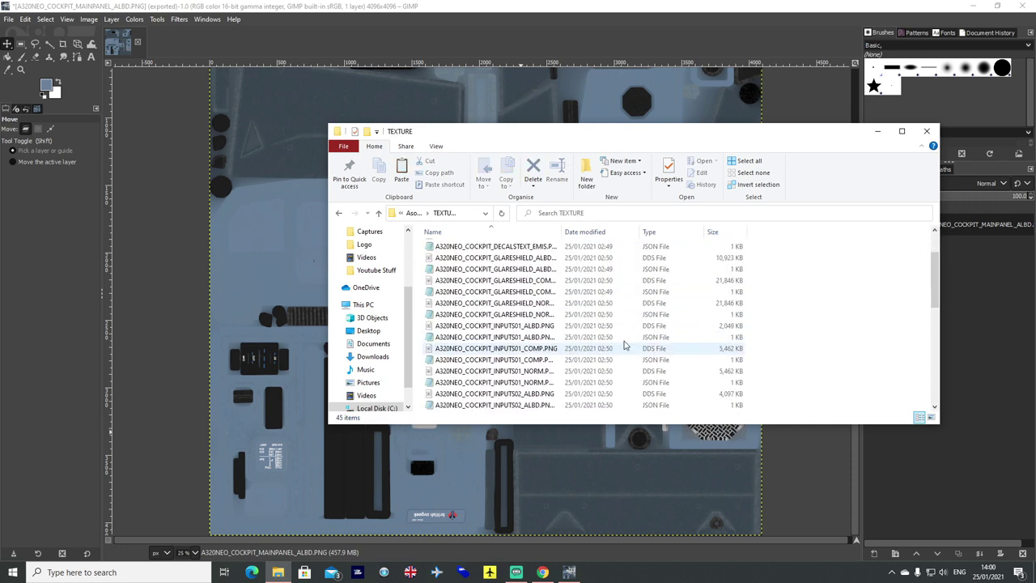
right_click(905, 295)
click(929, 366)
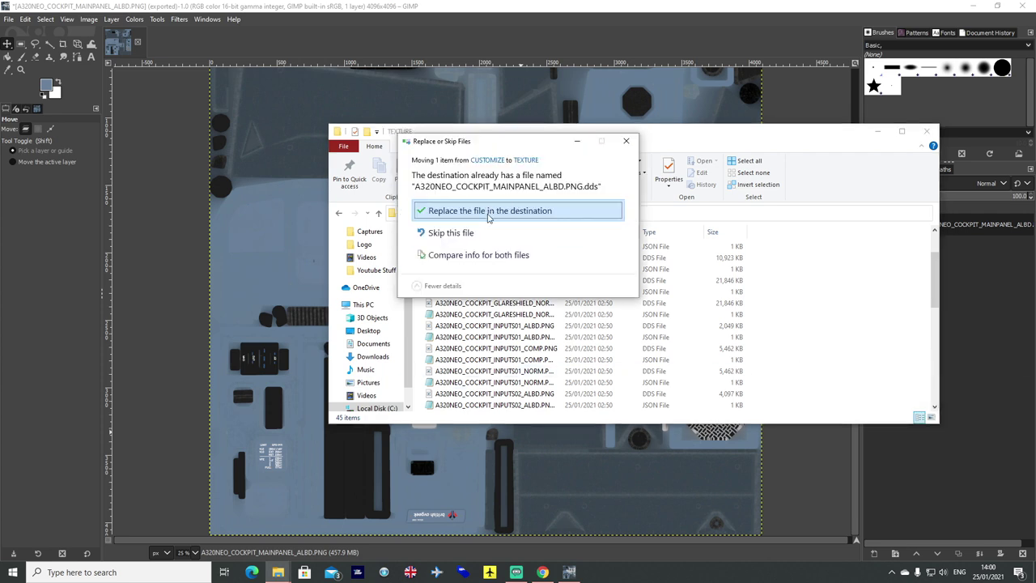
click(632, 142)
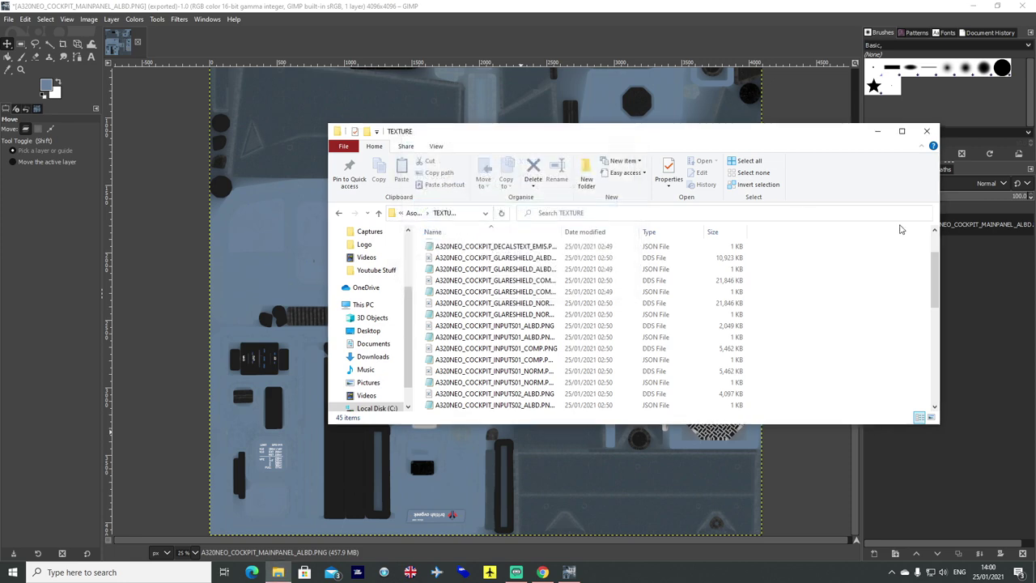
Close Explorer, zoom in to inspect the logo on the SELCAL plate, then minimize GIMP
click(927, 132)
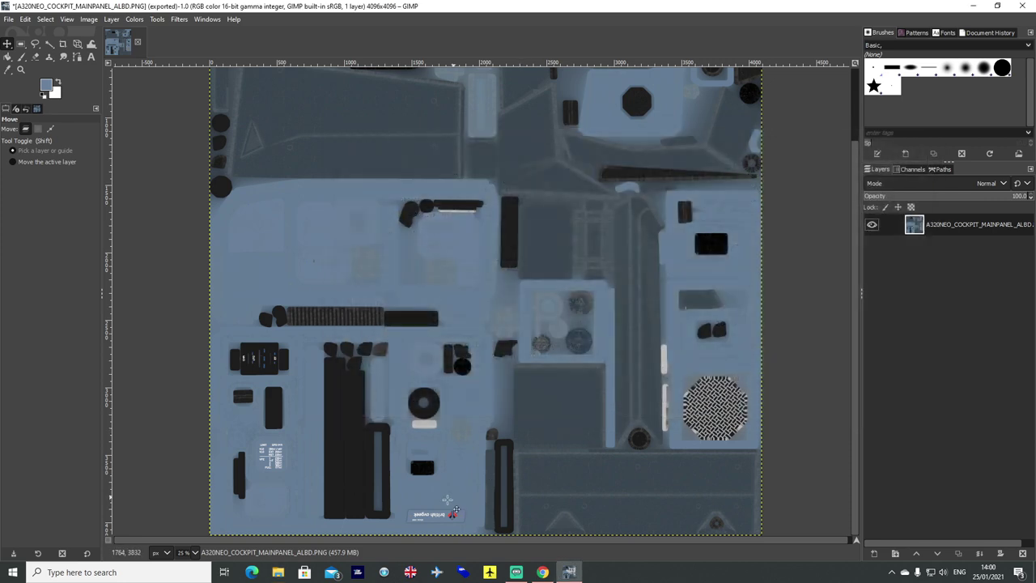
ctrl+scroll(475, 493, up, 5)
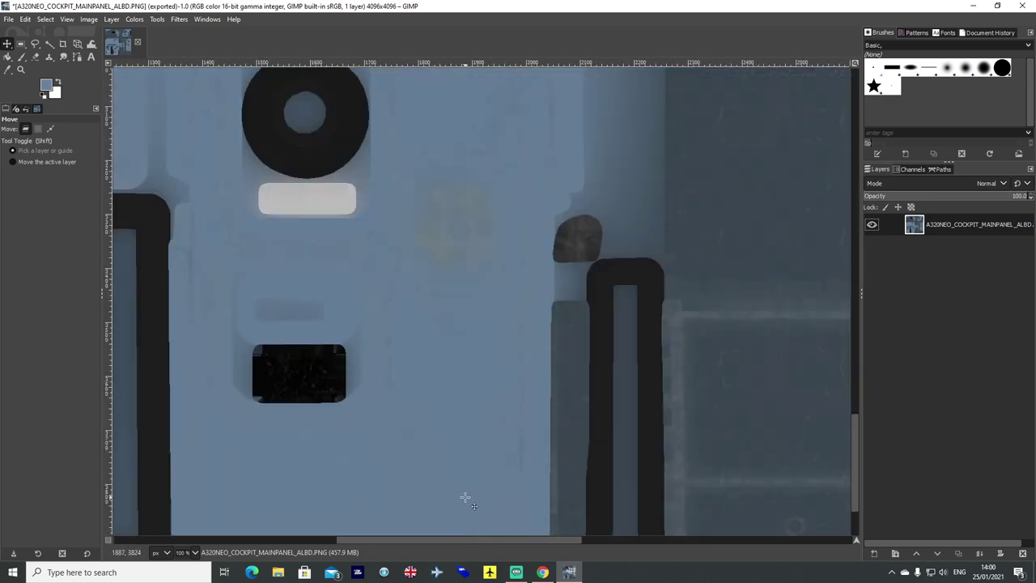
drag(525, 541, 479, 540)
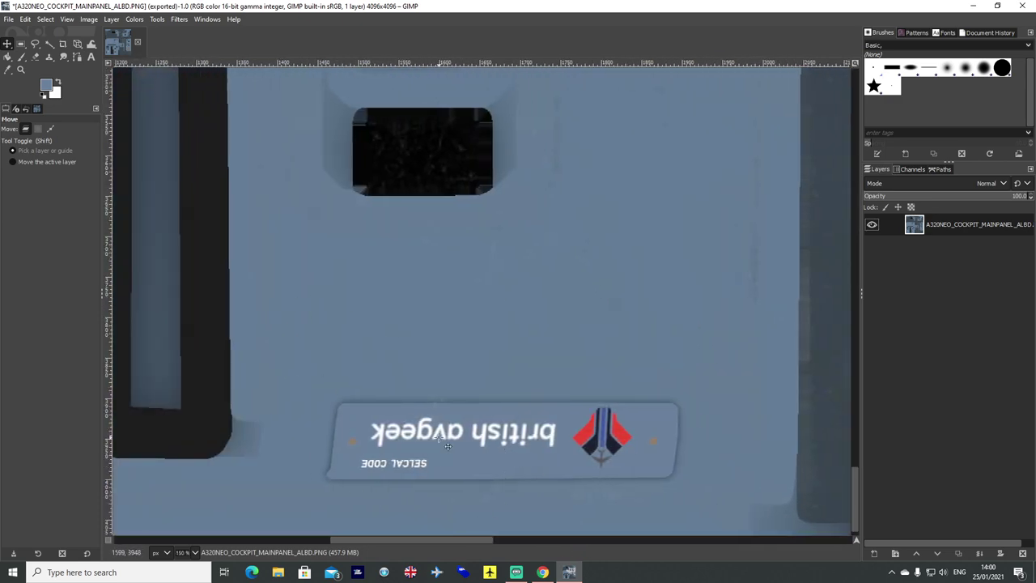
ctrl+scroll(459, 490, down, 5)
scroll(533, 451, up, 5)
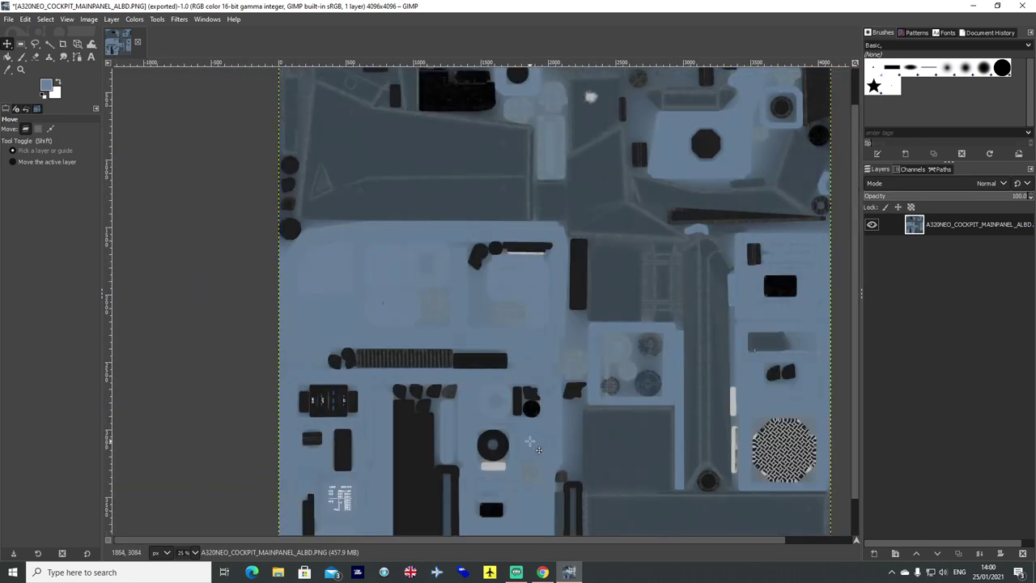
ctrl+scroll(534, 453, down, 1)
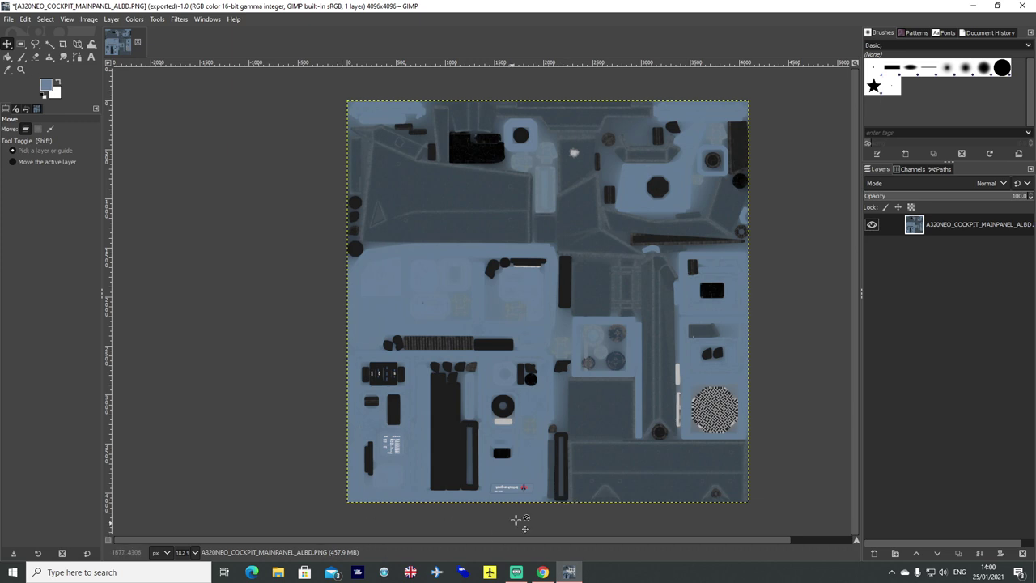
click(973, 5)
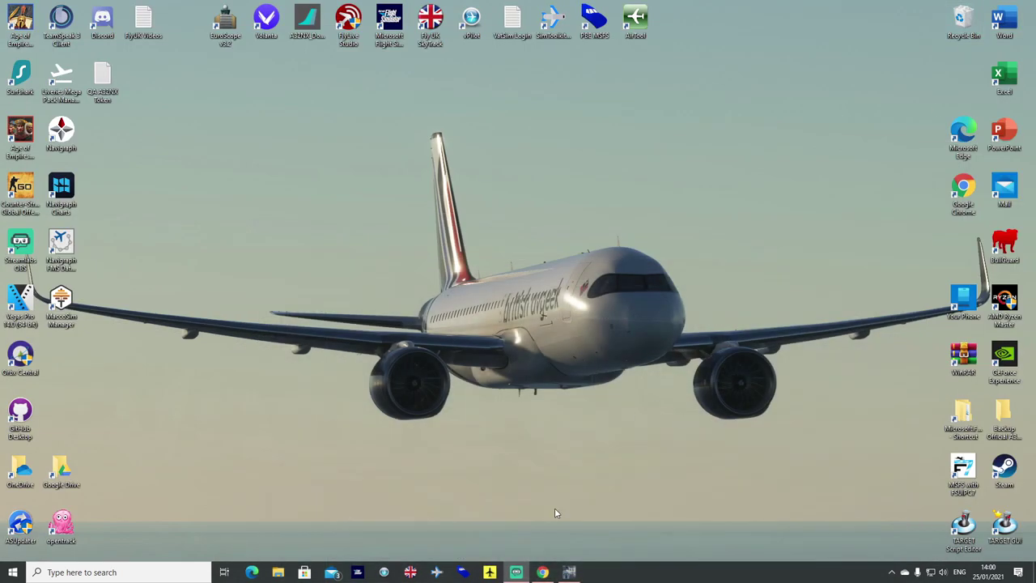